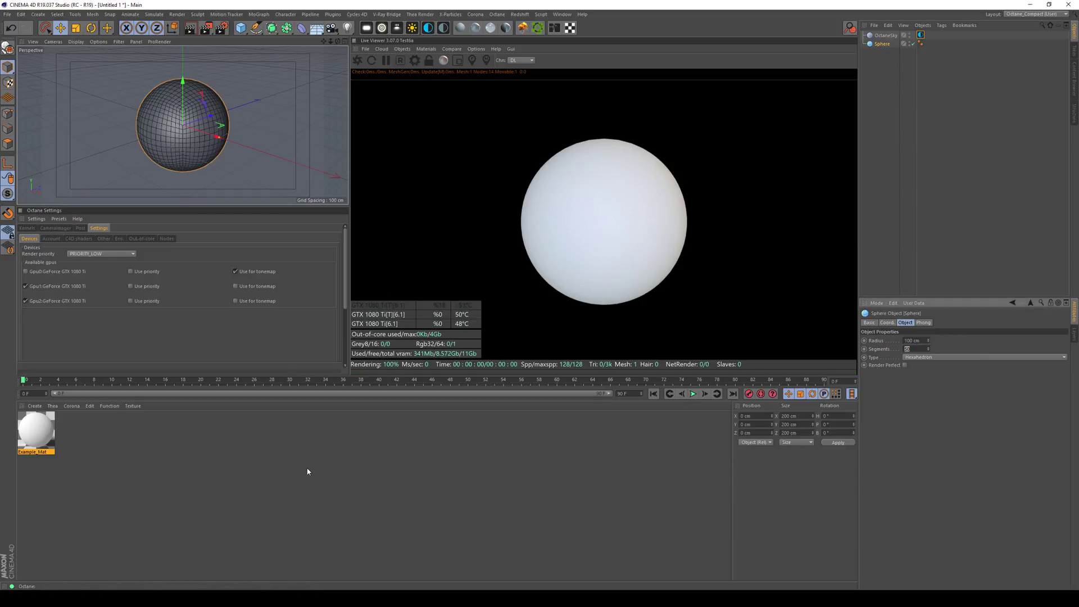
Open Example_Mat's Octane Node Editor and add an Image Texture node
click(554, 28)
drag(489, 160, 473, 367)
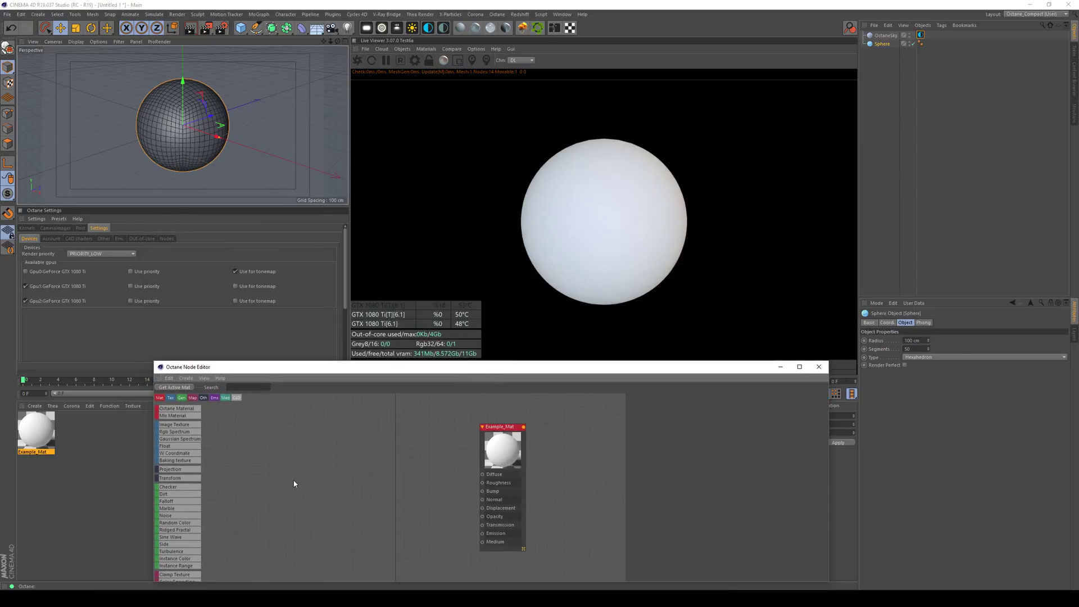
drag(179, 425, 315, 472)
click(329, 484)
Load ash_uvgrid03.jpg from the UV_Maps folder into the Image Texture node
click(825, 416)
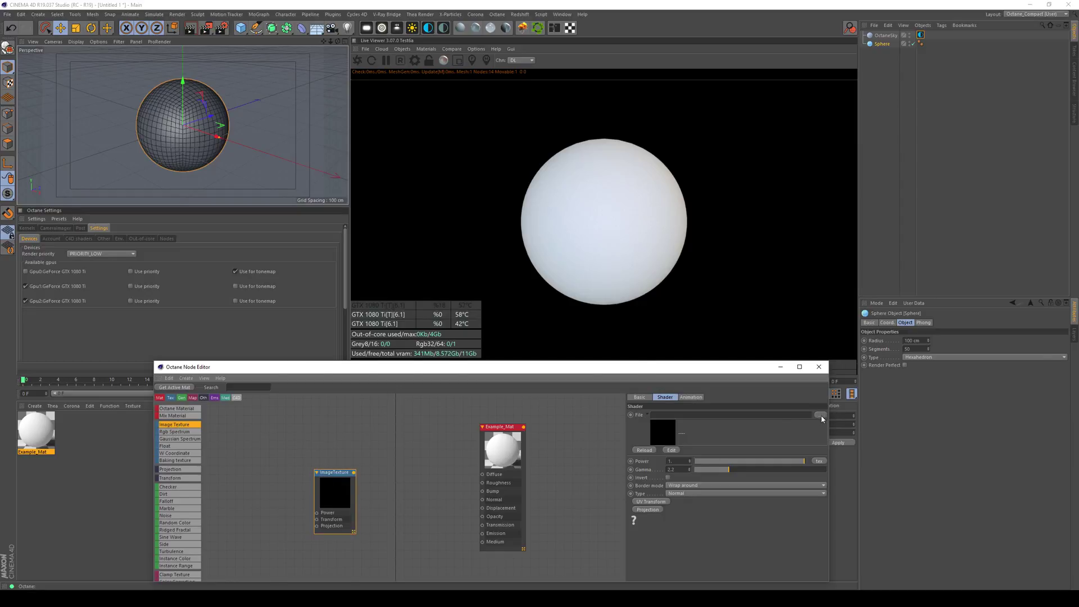
click(336, 305)
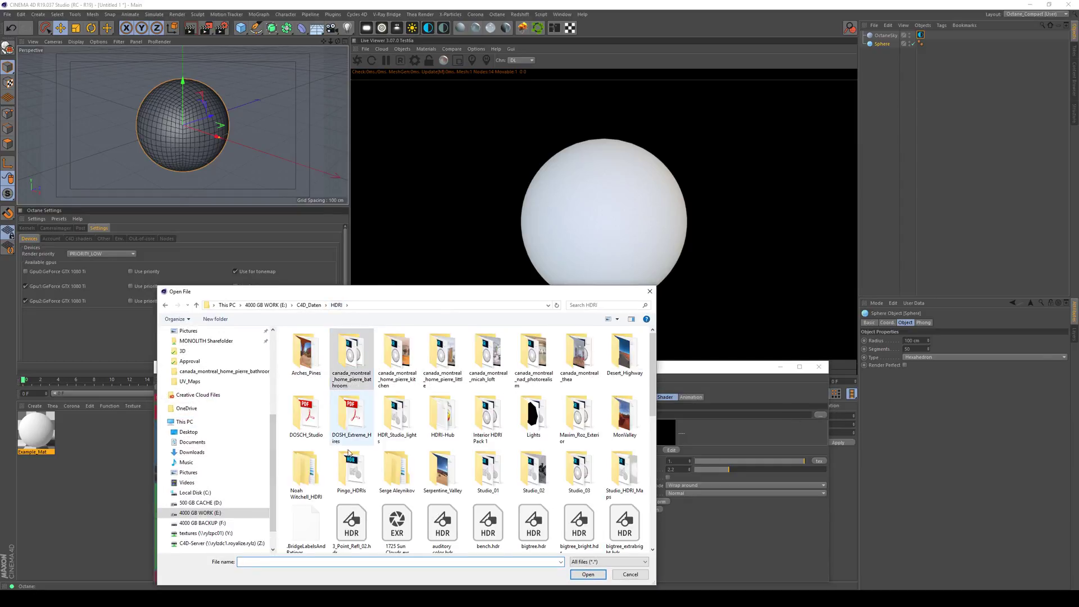
click(313, 308)
scroll(320, 427, down, 10)
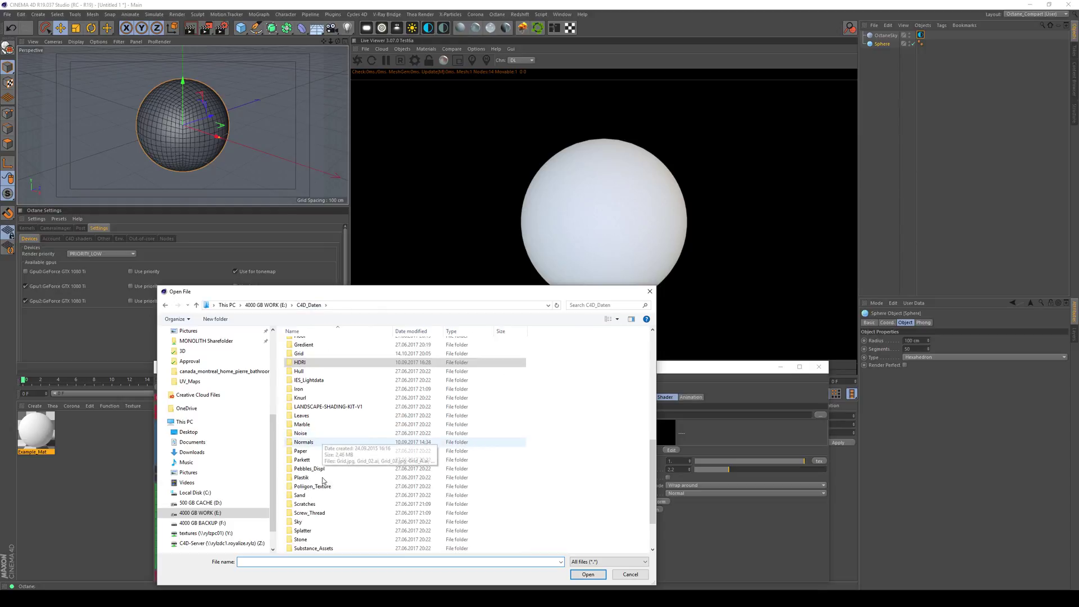
double_click(313, 522)
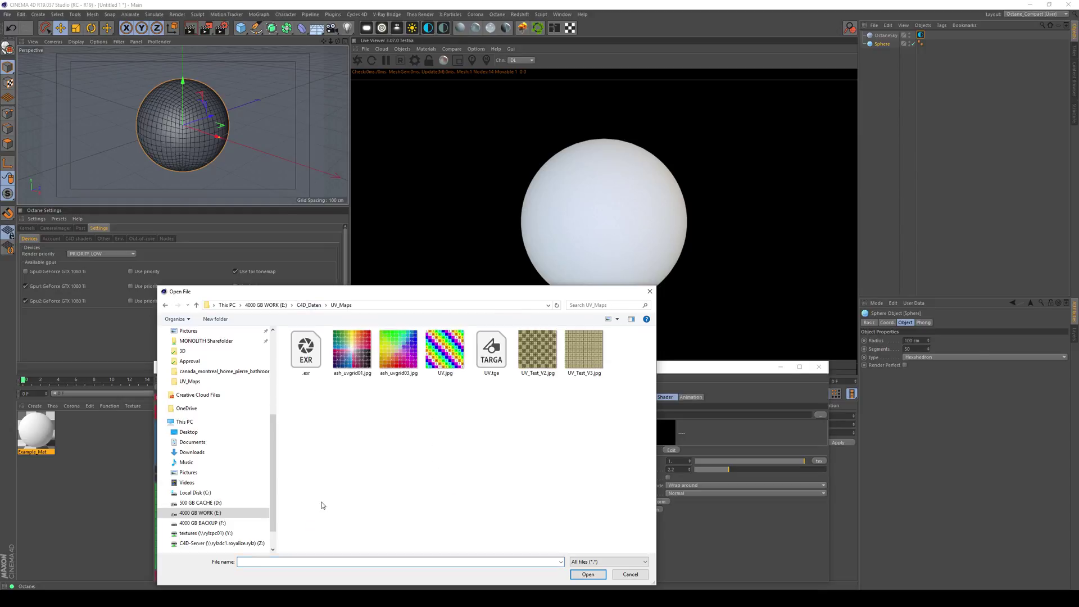
double_click(400, 353)
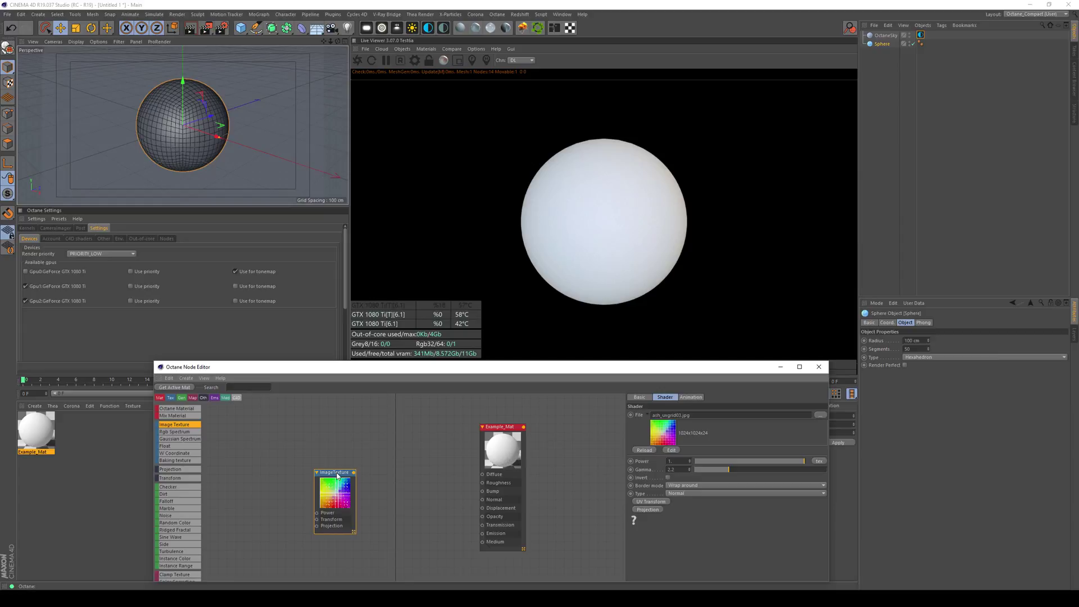
Wire the Image Texture into Diffuse and drag Example_Mat onto the sphere
drag(337, 475, 486, 477)
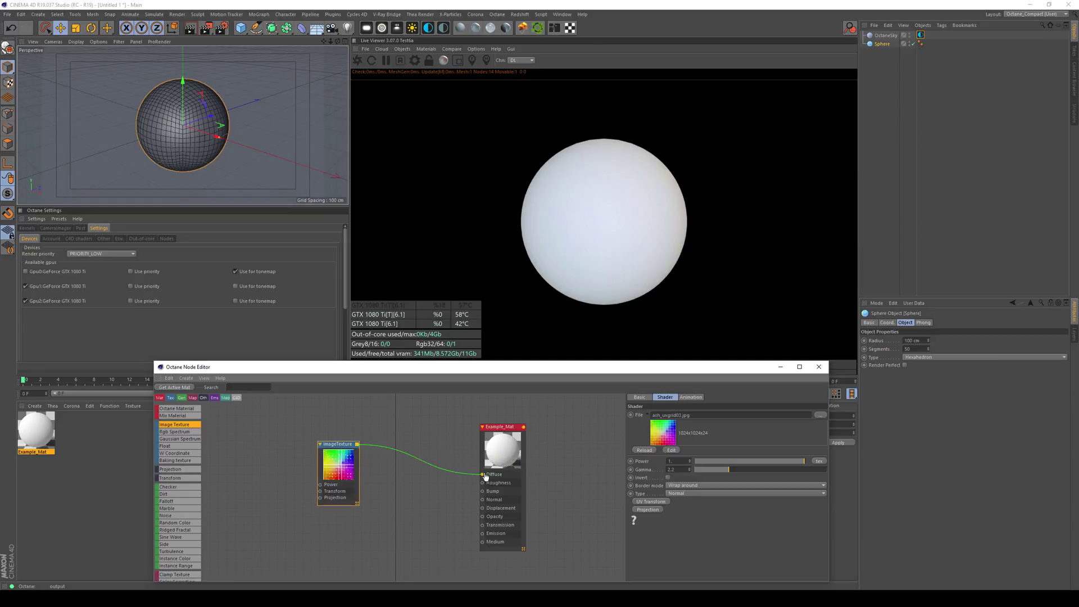
drag(339, 445, 376, 475)
drag(41, 433, 887, 45)
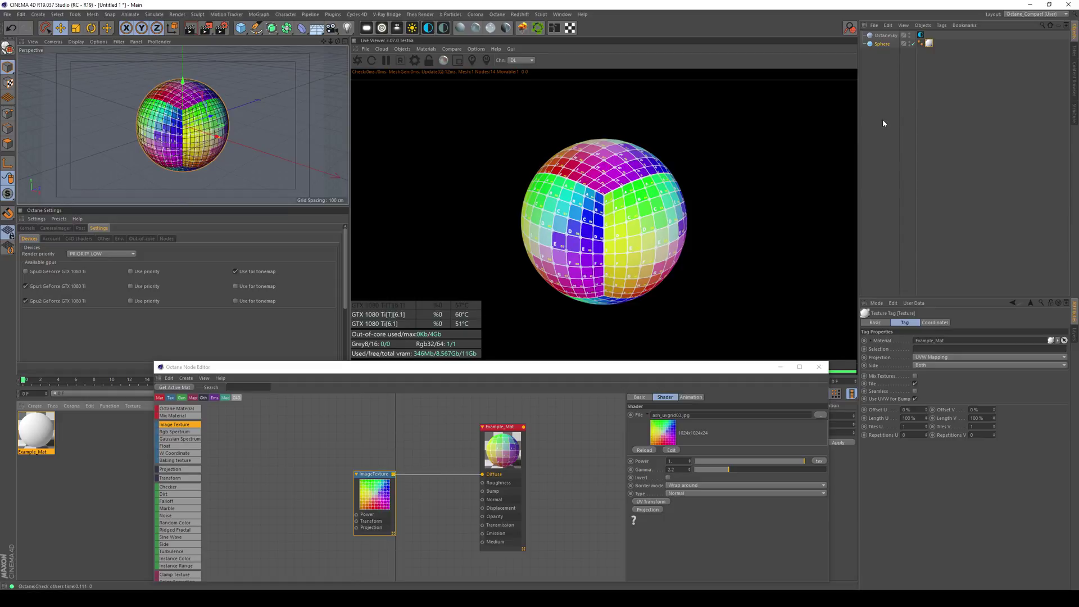
Switch the sphere's texture tag projection from UVW Mapping to Spherical
click(929, 43)
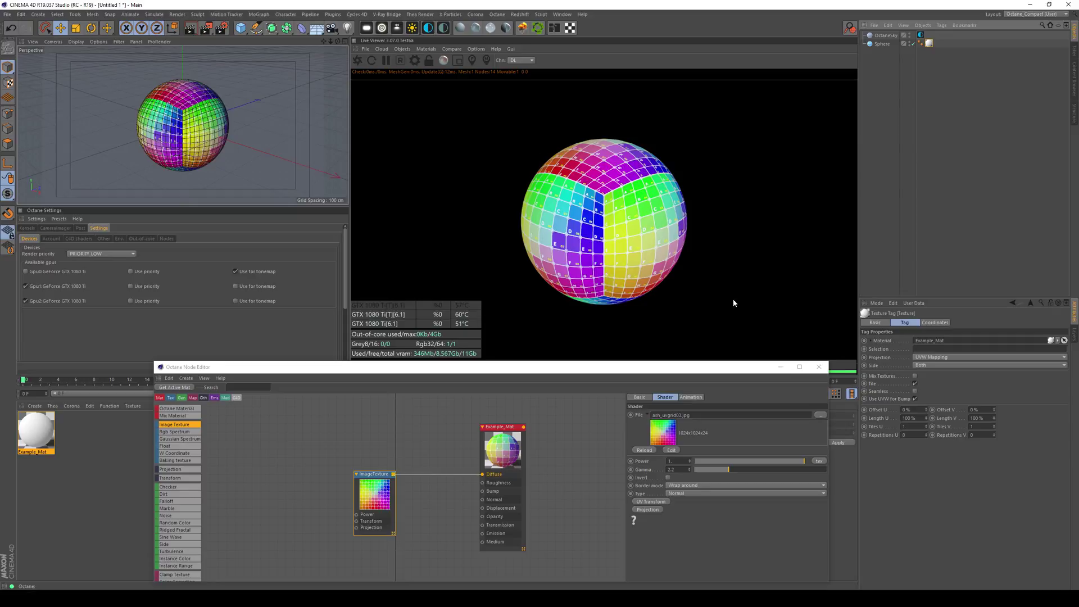
click(916, 357)
click(911, 356)
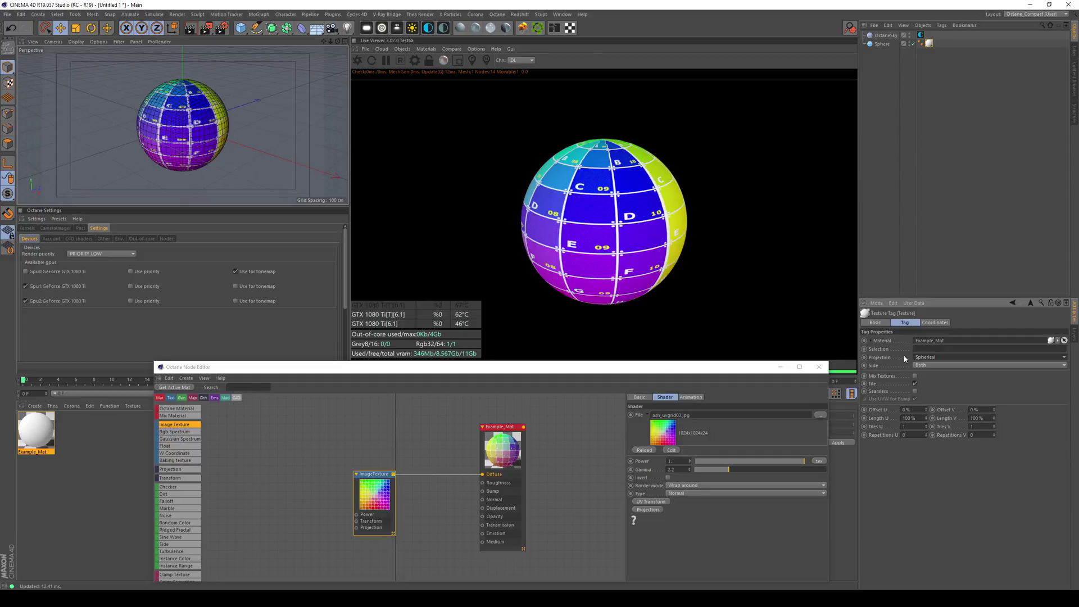
Orbit above the sphere and zoom in on its top pole to inspect the pinching
alt+drag(174, 175, 166, 122)
scroll(641, 212, up, 5)
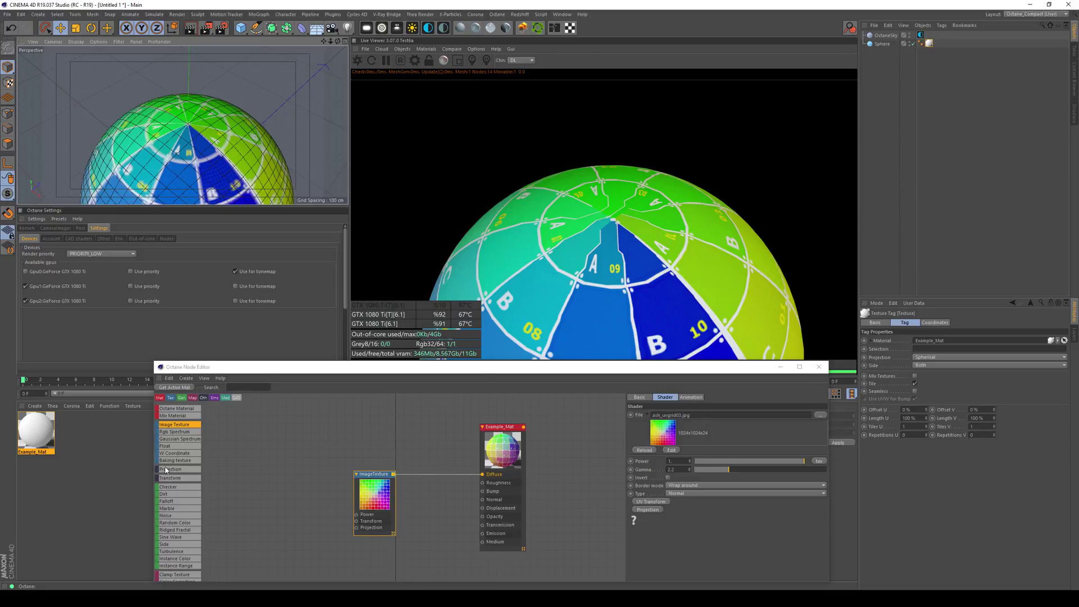
Add a Texture Projection node feeding the ImageTexture's Projection input
drag(165, 470, 313, 529)
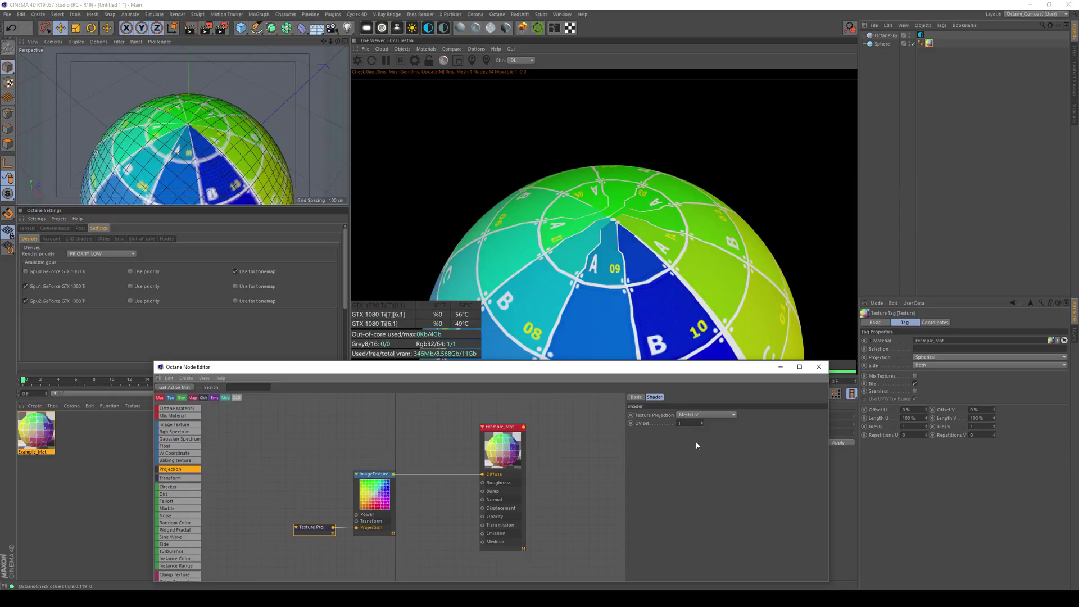
Change the Texture Projection node from Mesh UV to Spherical
click(694, 416)
click(704, 458)
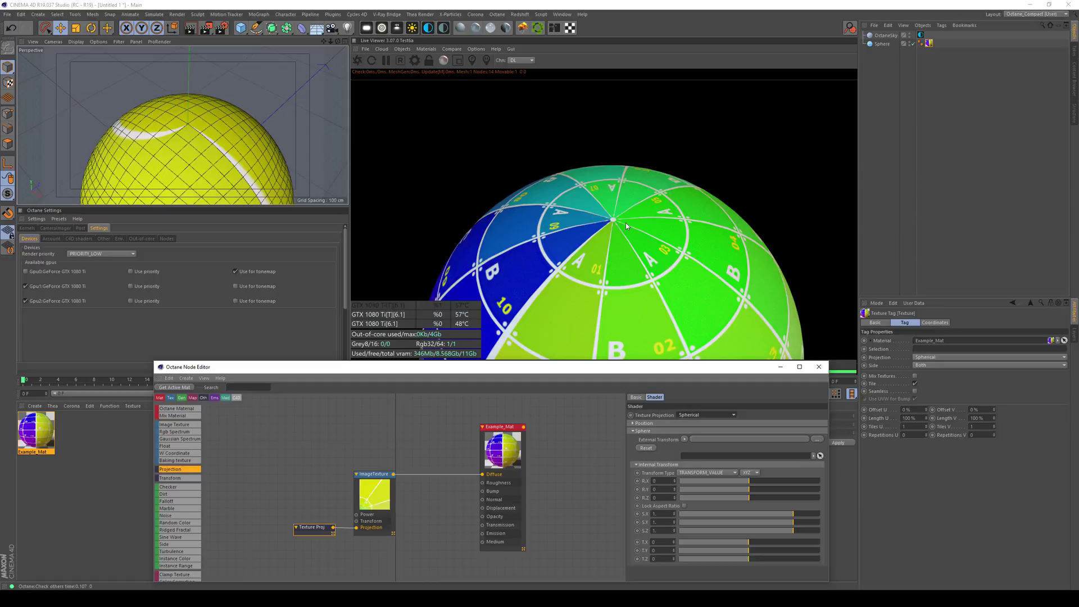
scroll(204, 143, down, 5)
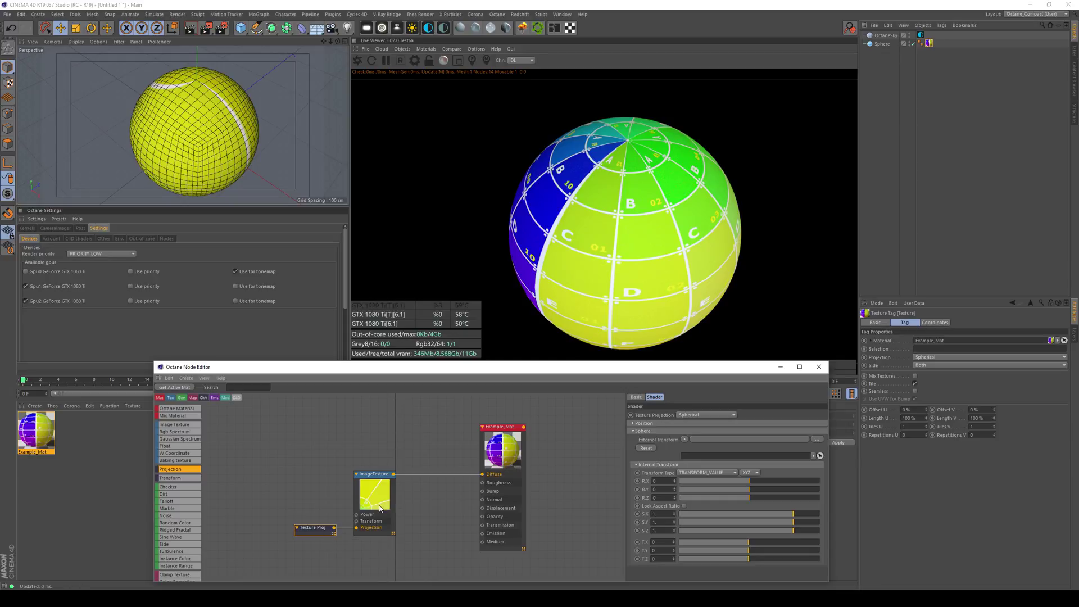
click(930, 42)
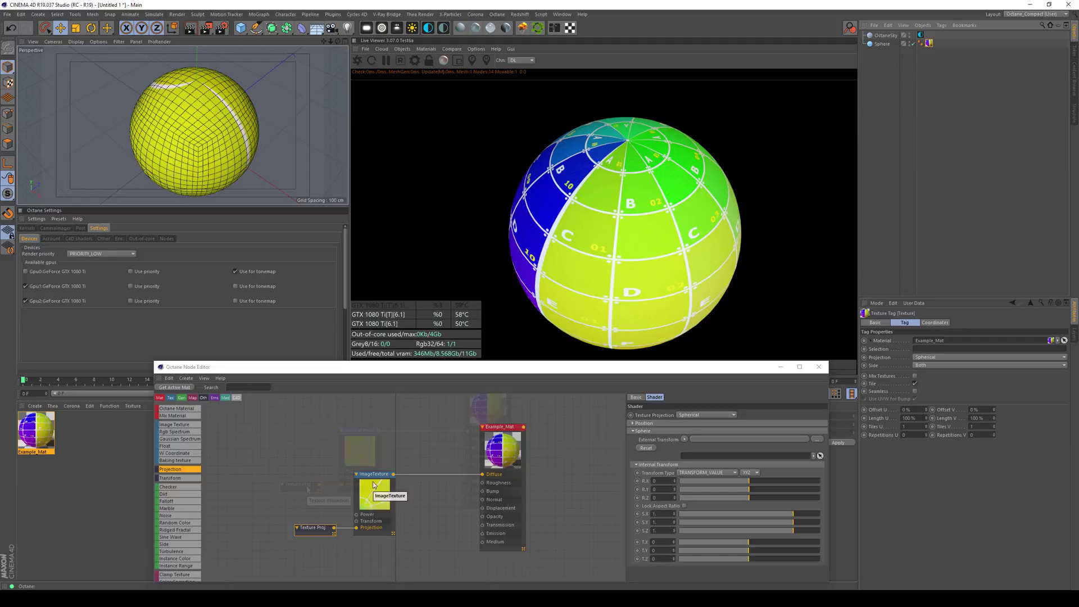
Switch the Texture Projection node to Triplanar, turning the sphere plain white
middle_drag(374, 484, 359, 441)
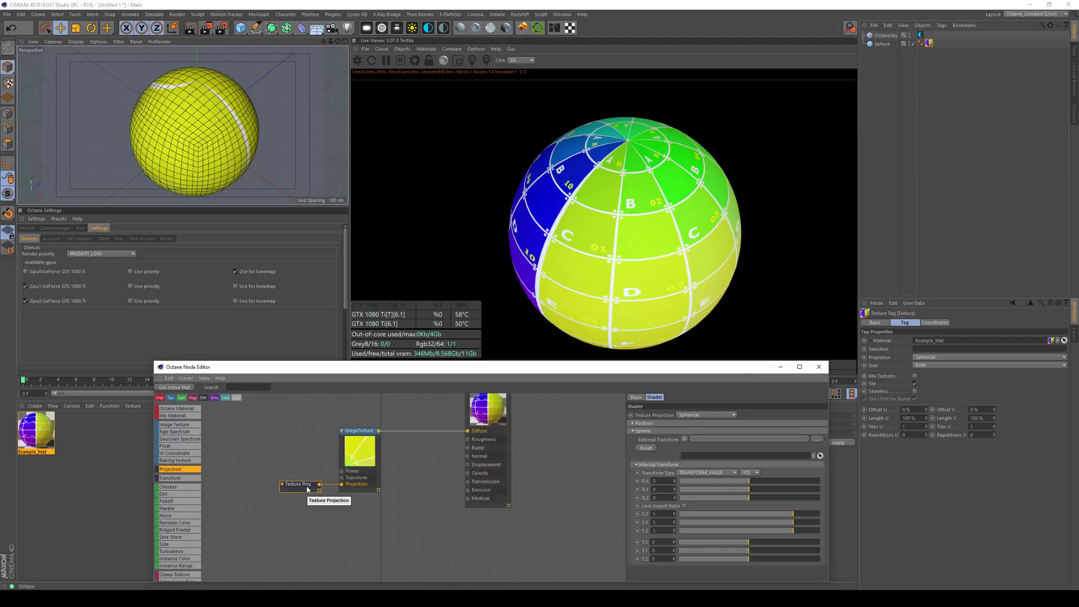
click(691, 415)
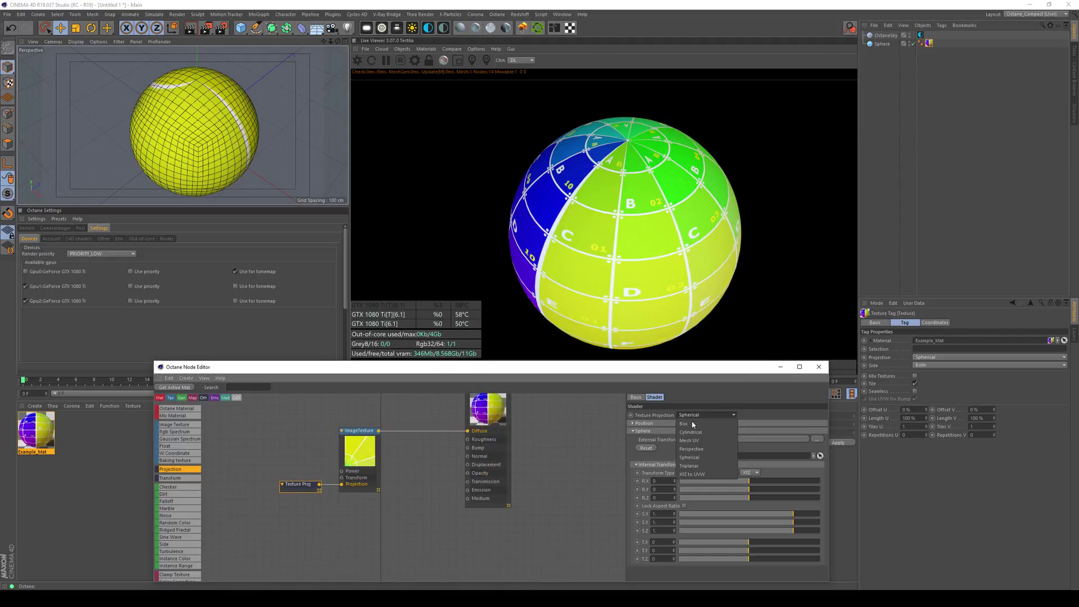
click(695, 467)
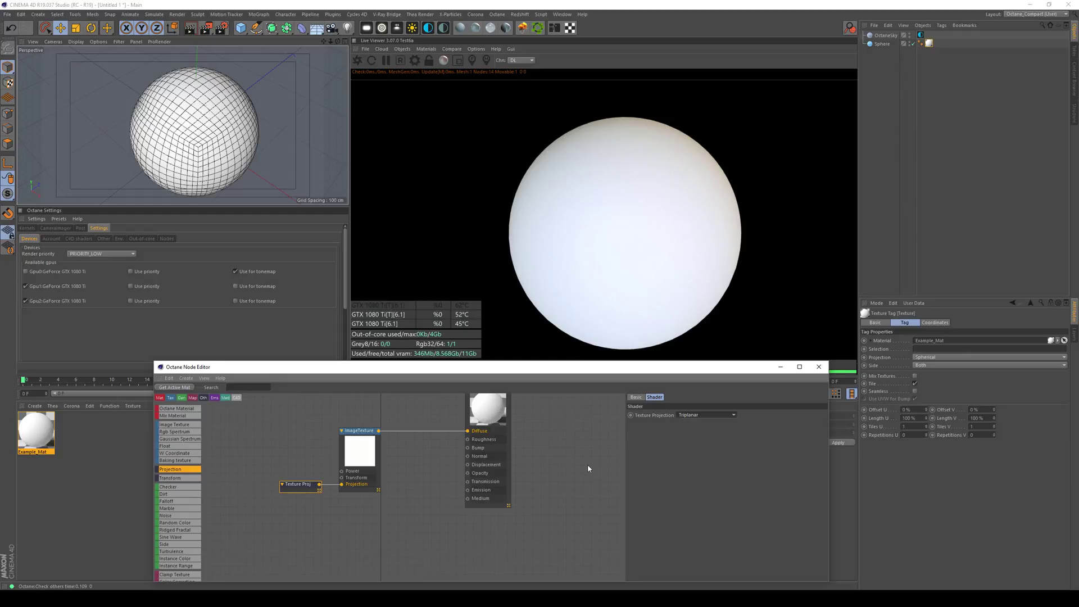
scroll(186, 508, down, 3)
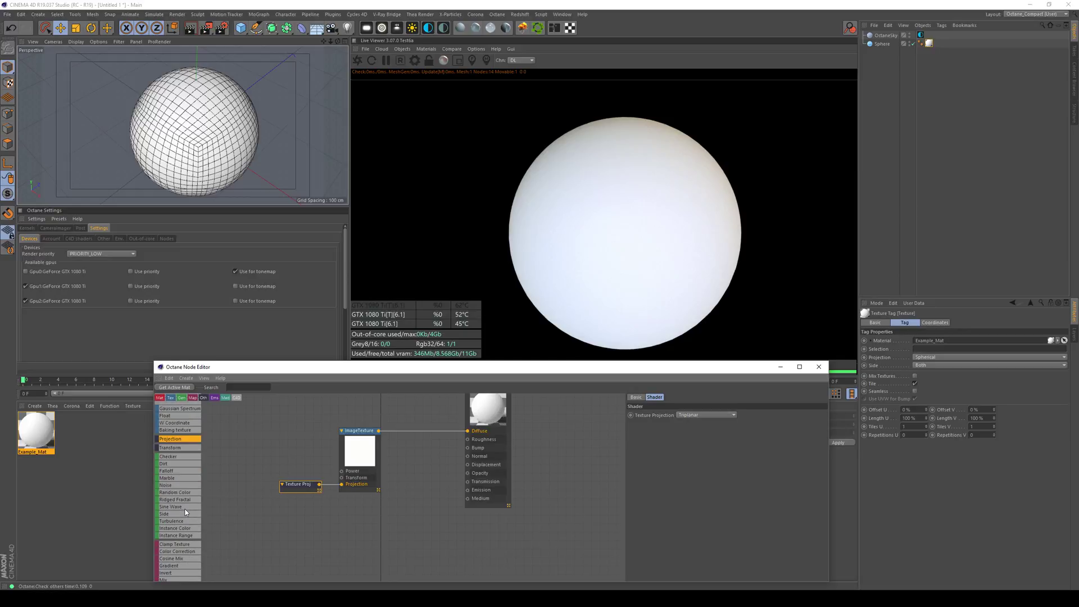
scroll(186, 509, down, 1)
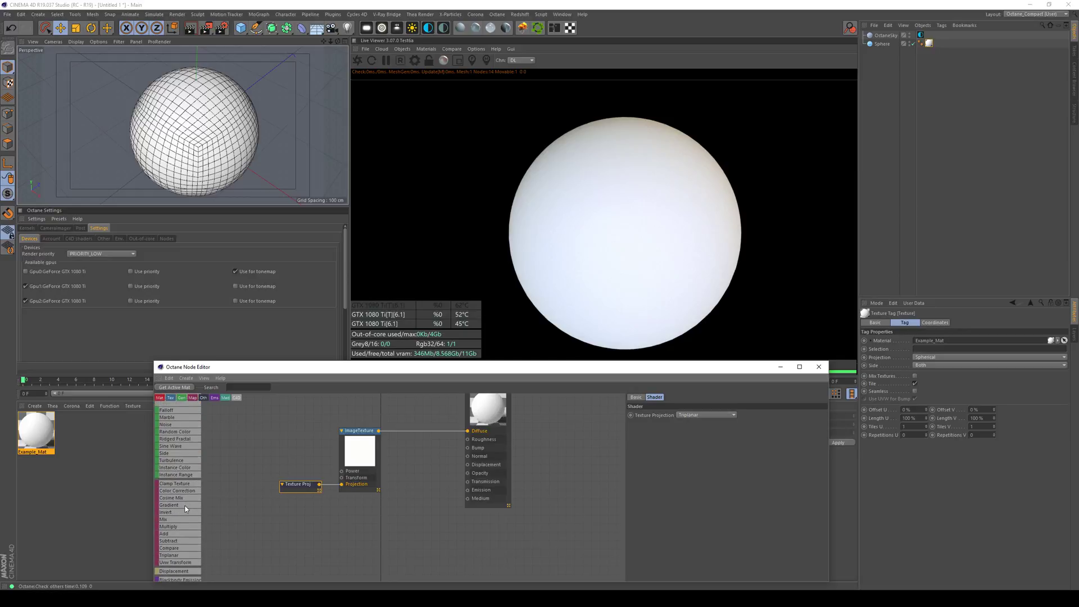
Add a Triplanar node and set the Texture Proj node's projection to Box
drag(168, 558, 425, 435)
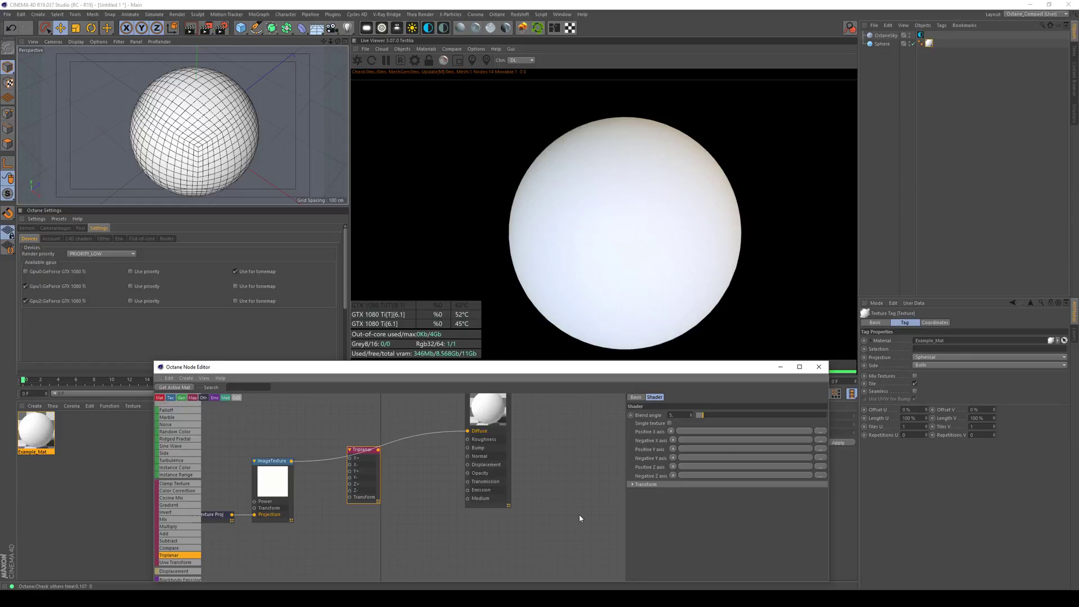
click(213, 522)
click(681, 416)
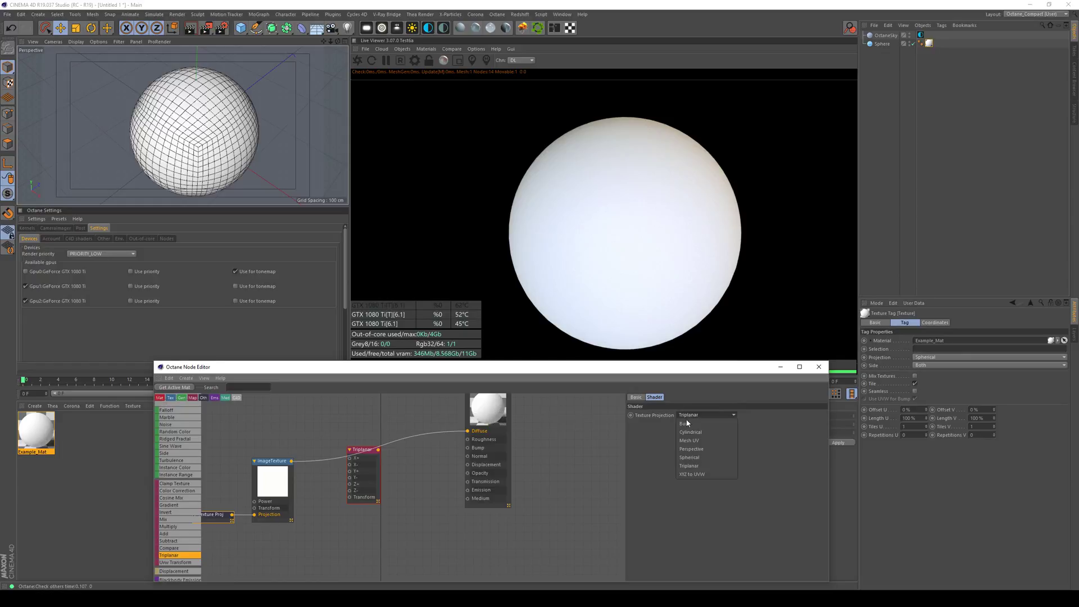
click(687, 423)
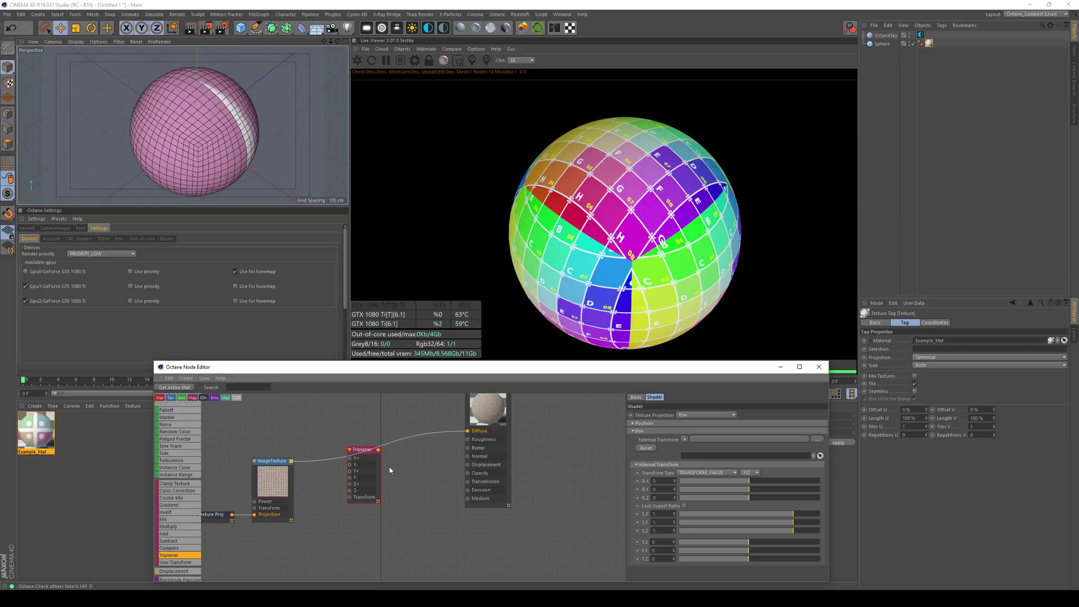
Wire Triplanar into Diffuse and connect the ImageTexture to its Y+, X+, Z- and other axis inputs
drag(378, 450, 468, 431)
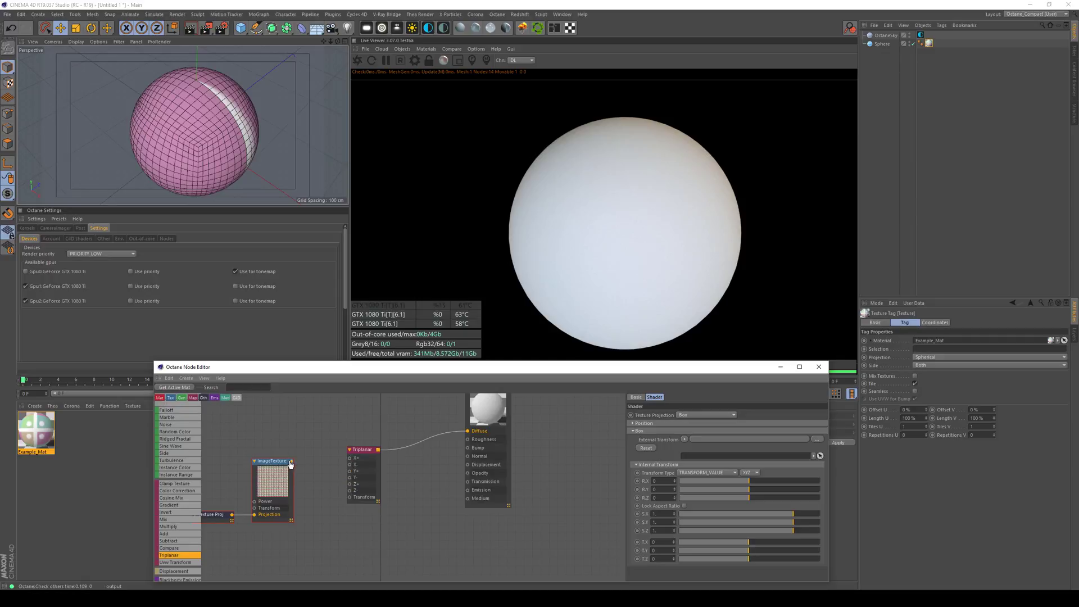
drag(291, 461, 349, 471)
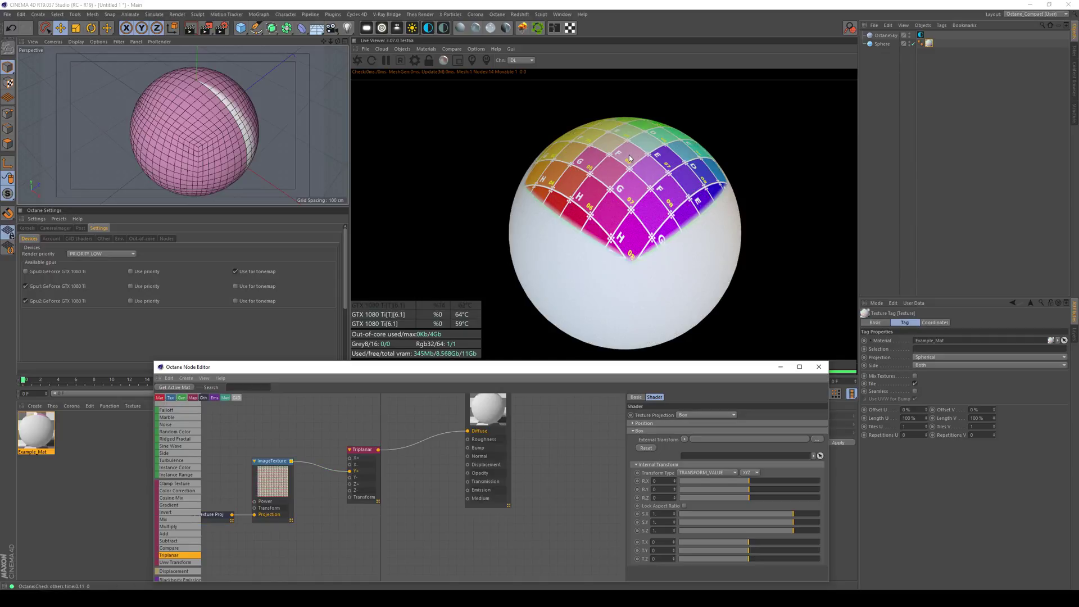
alt+drag(233, 153, 212, 111)
alt+middle_drag(212, 112, 194, 133)
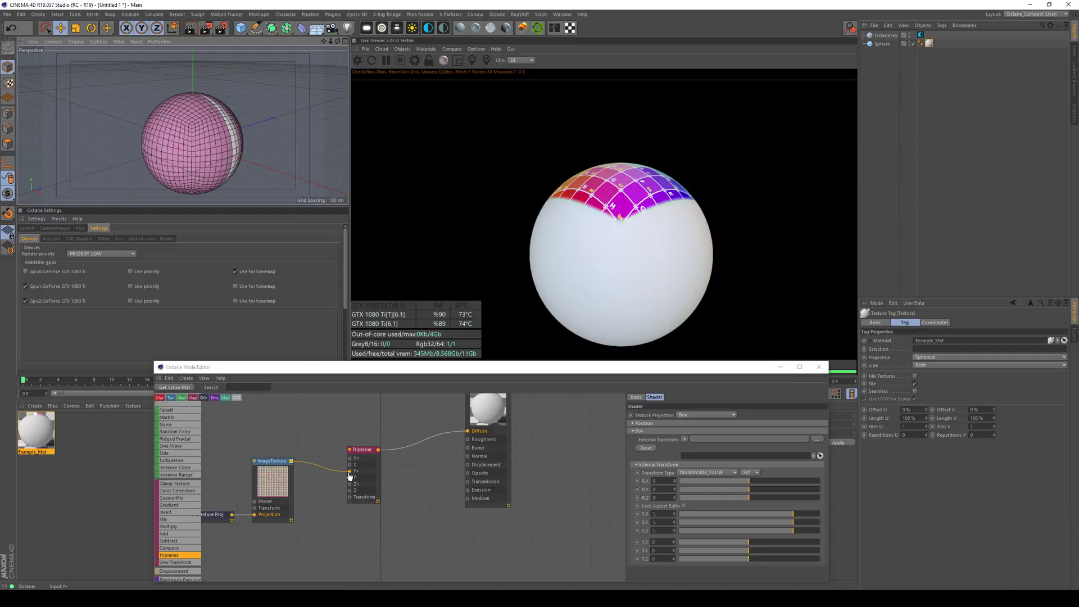
mouse_move(349, 471)
mouse_down()
mouse_move(288, 460)
mouse_move(337, 493)
mouse_move(349, 484)
mouse_up()
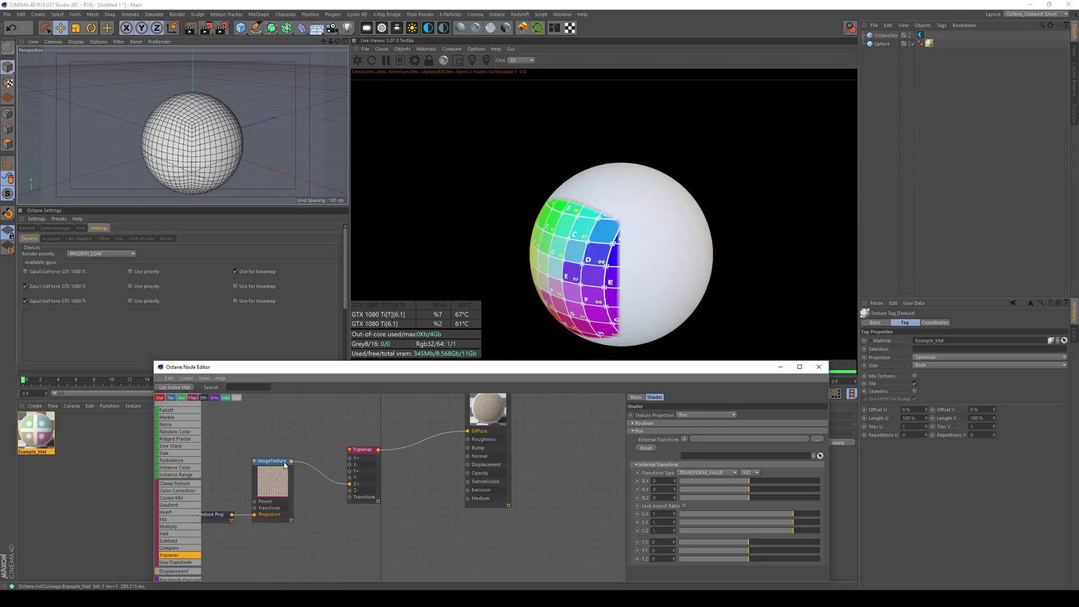
drag(291, 462, 349, 483)
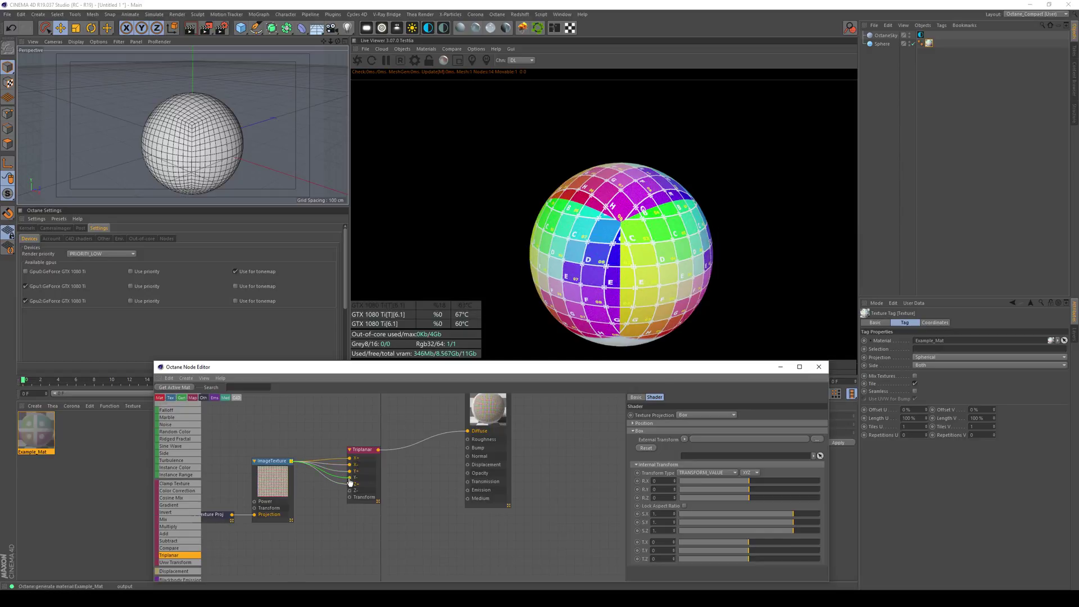
drag(291, 464, 349, 490)
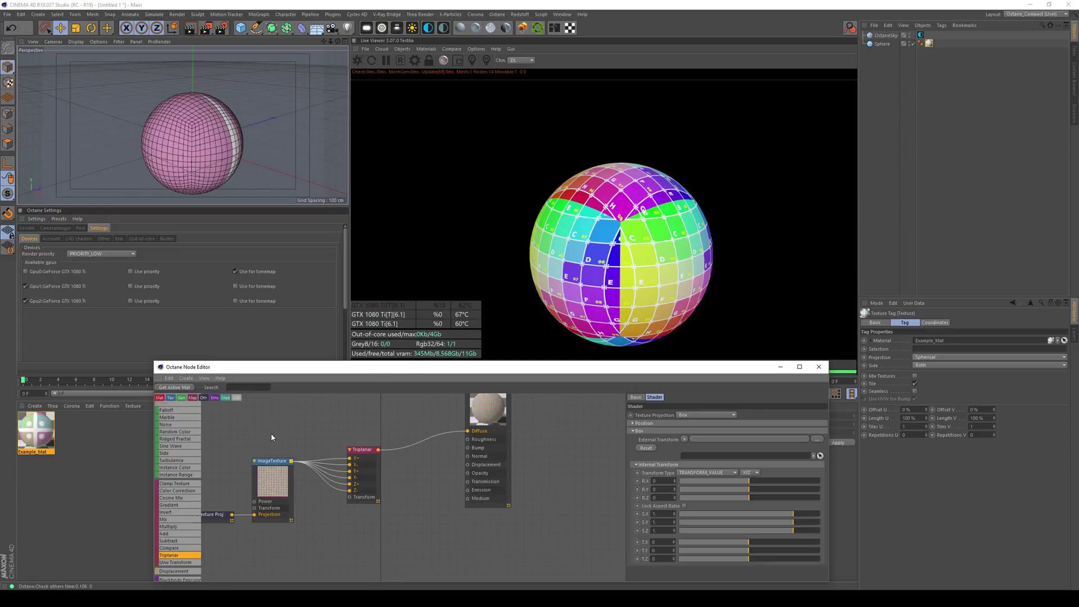
middle_drag(271, 435, 346, 419)
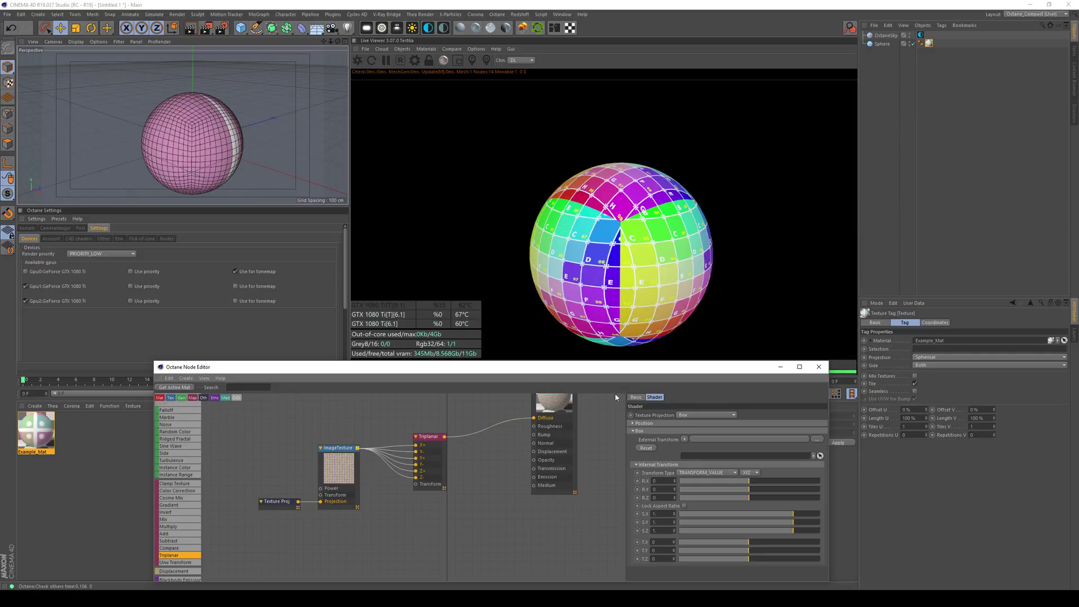
Change the Texture Projection node from Box to Triplanar
click(687, 417)
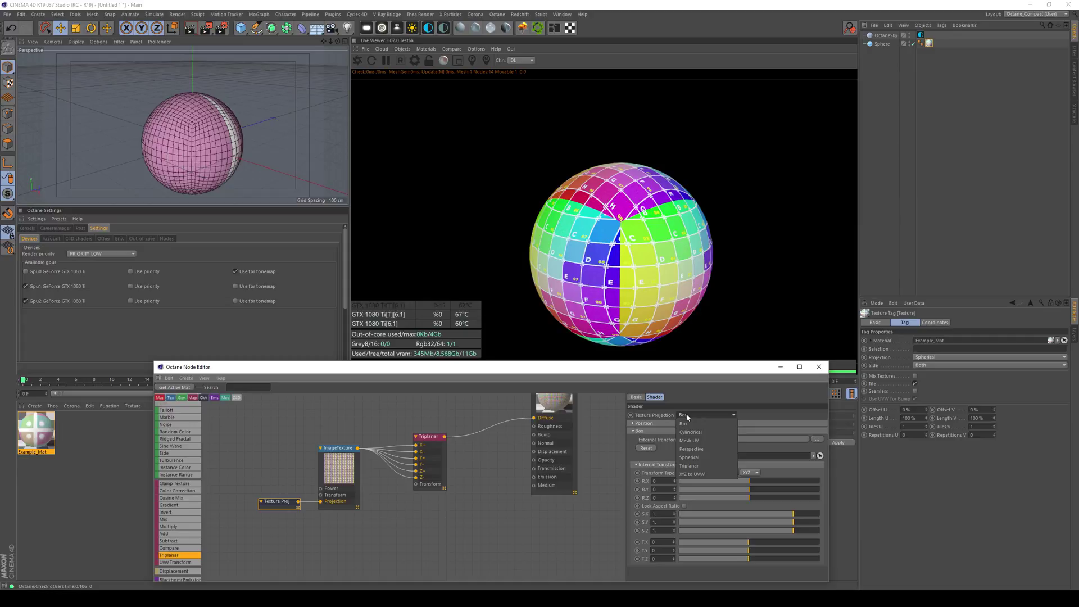
click(686, 466)
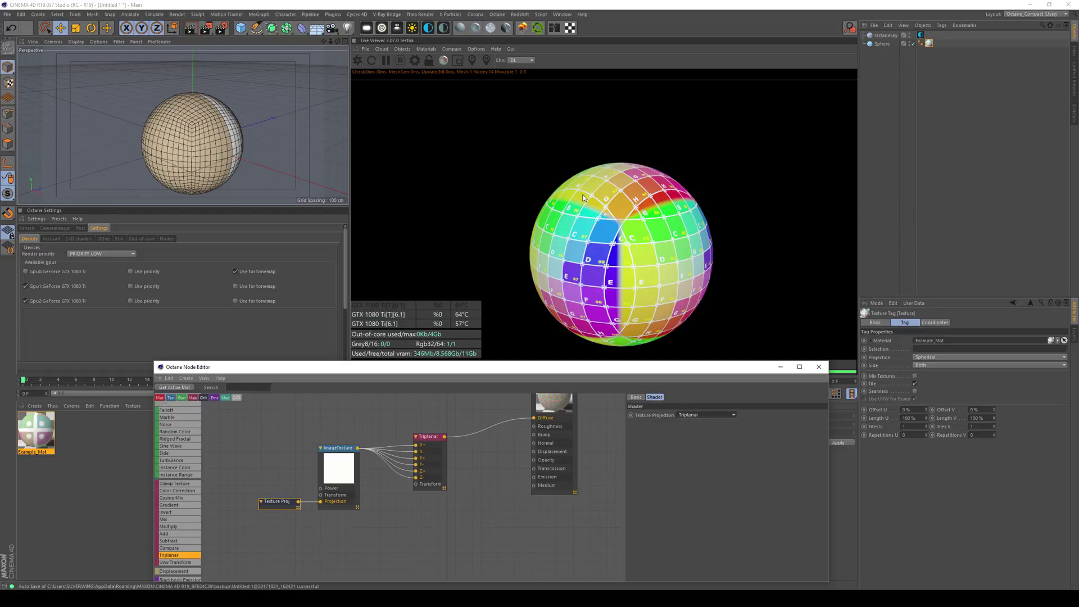
Give the Triplanar node a blend angle of 25
click(434, 438)
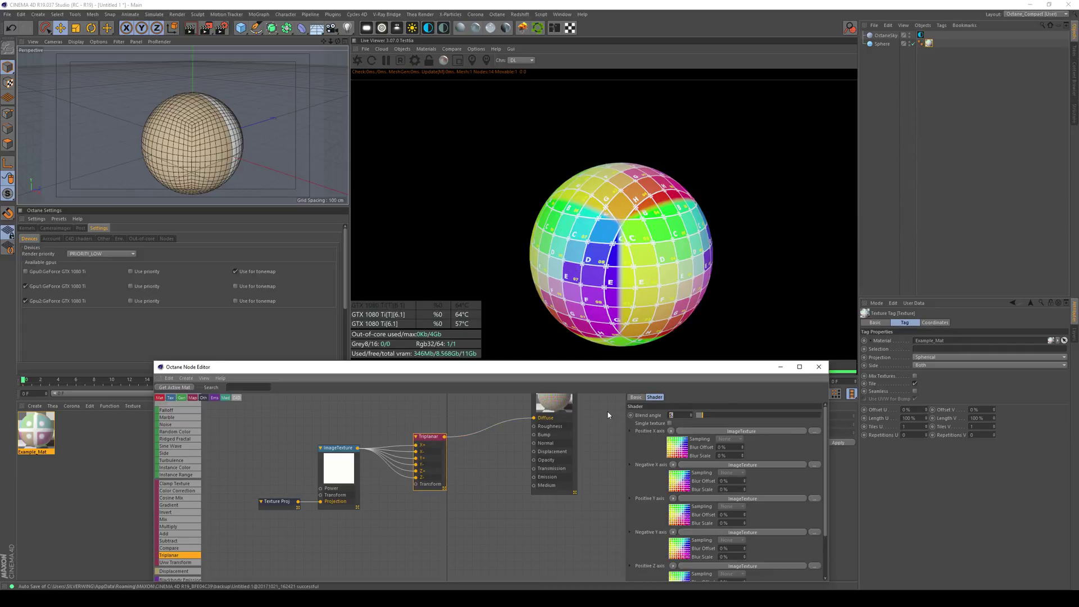
key(Return)
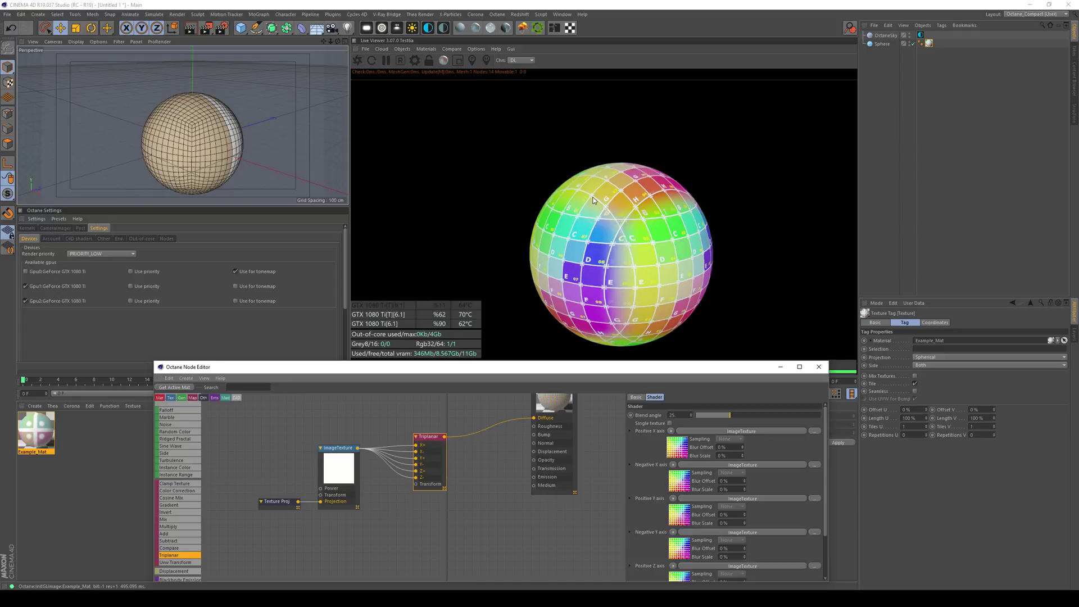
Load Metal_Surface_Tiled_01_B.tif from Dirt_Lib > Tiled into the ImageTexture node
click(343, 462)
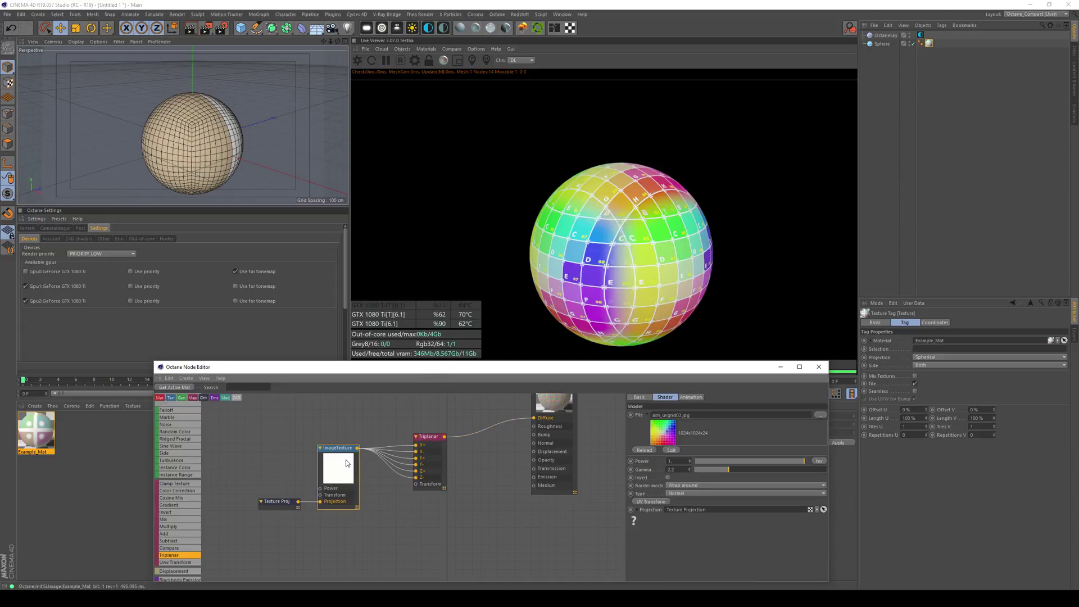
click(819, 415)
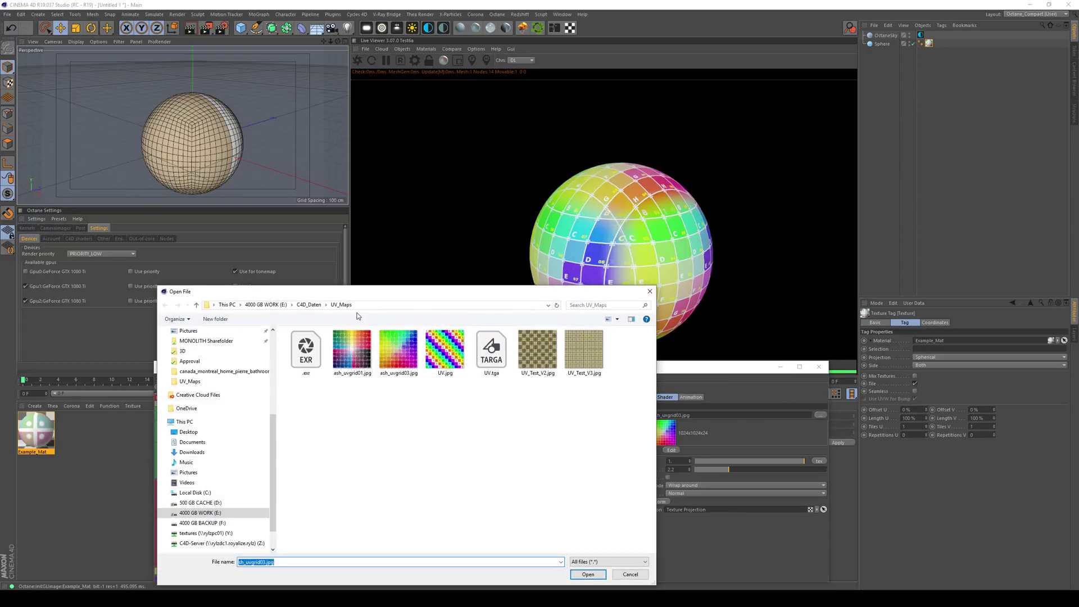
click(308, 305)
click(314, 426)
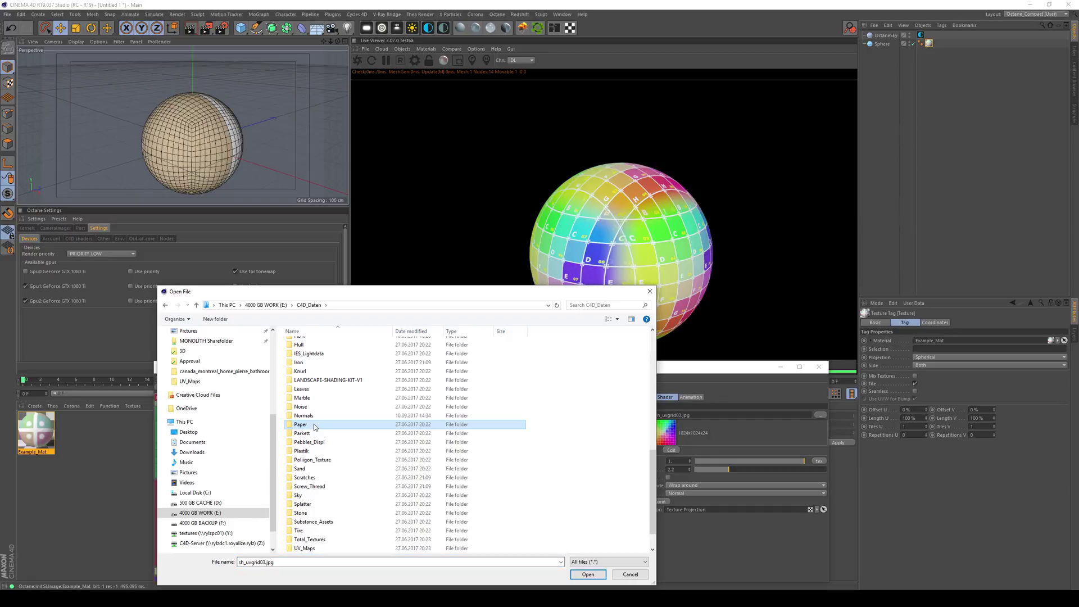
scroll(314, 426, up, 5)
double_click(314, 348)
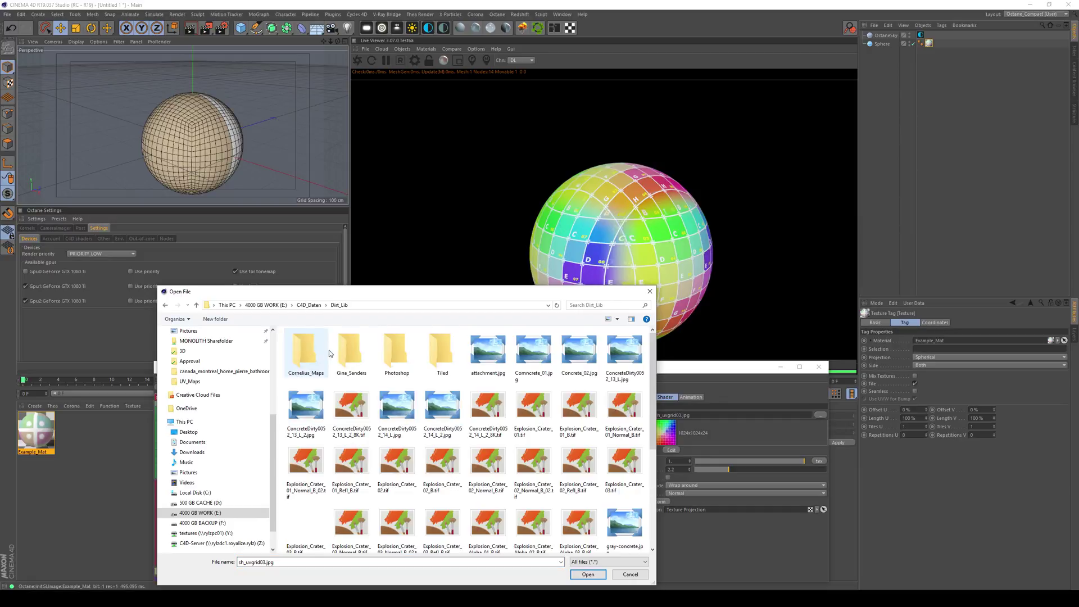
double_click(440, 342)
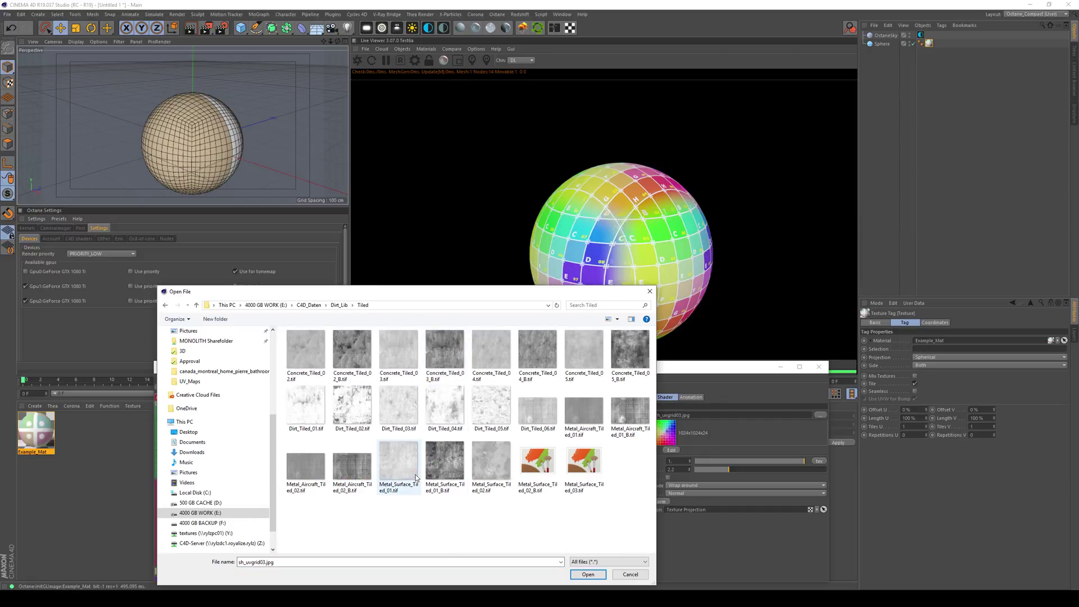
double_click(444, 464)
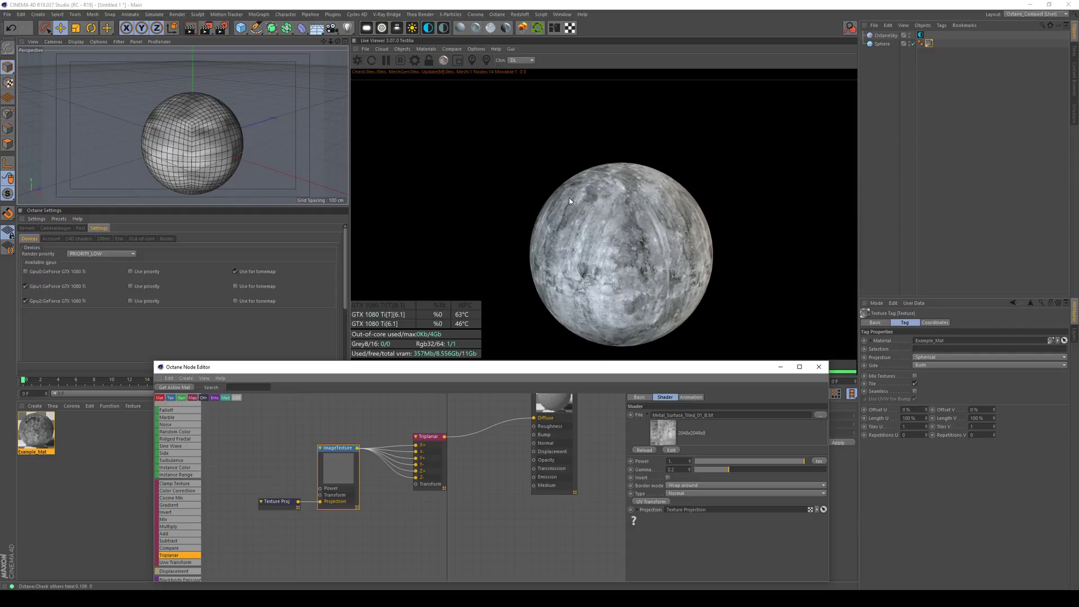
click(293, 504)
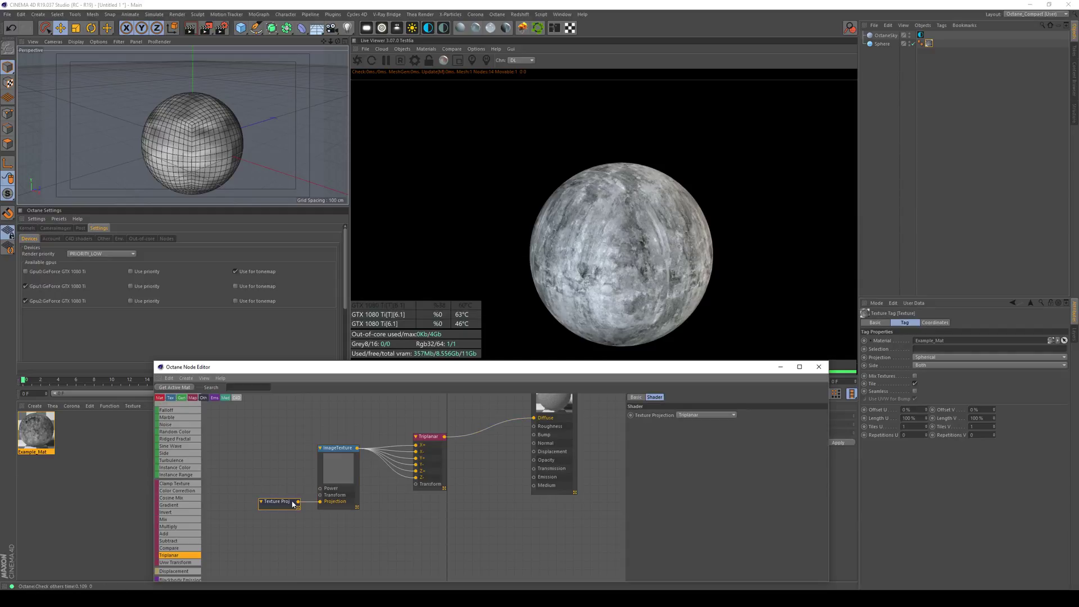
click(699, 415)
click(683, 422)
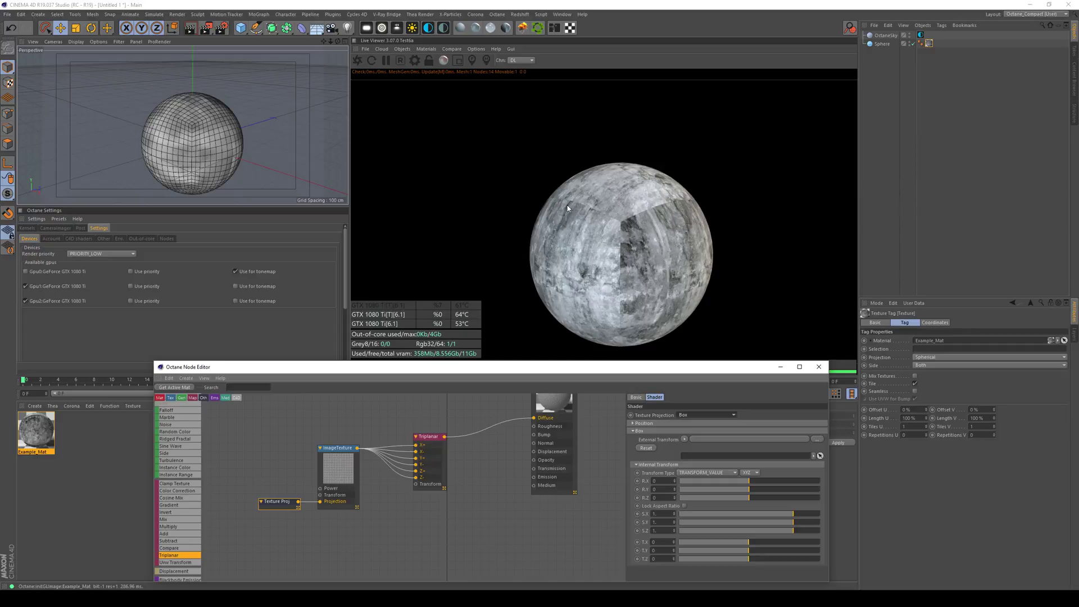
click(689, 416)
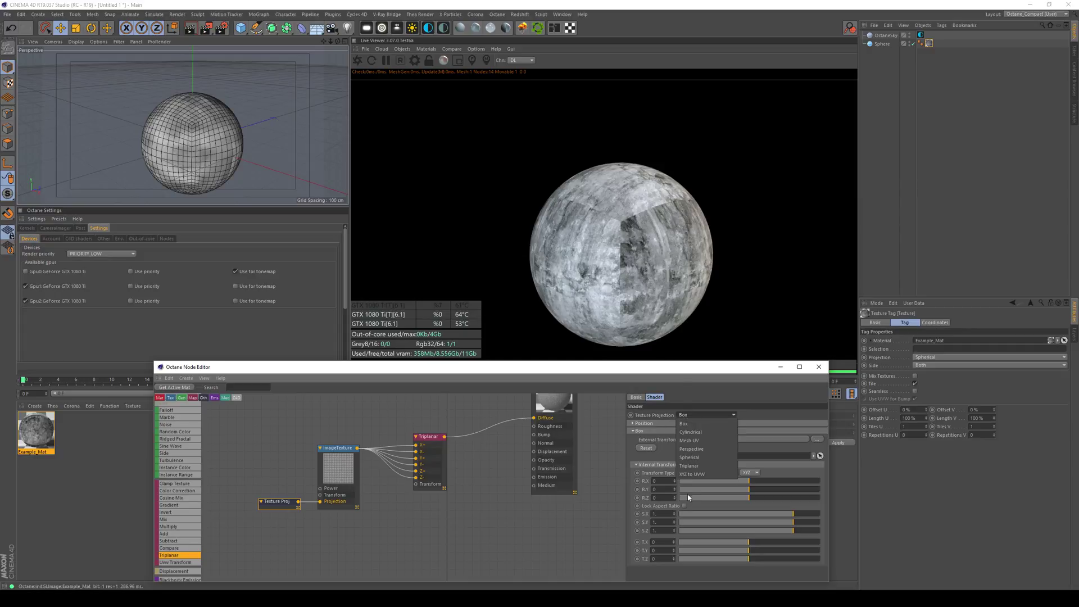
click(688, 476)
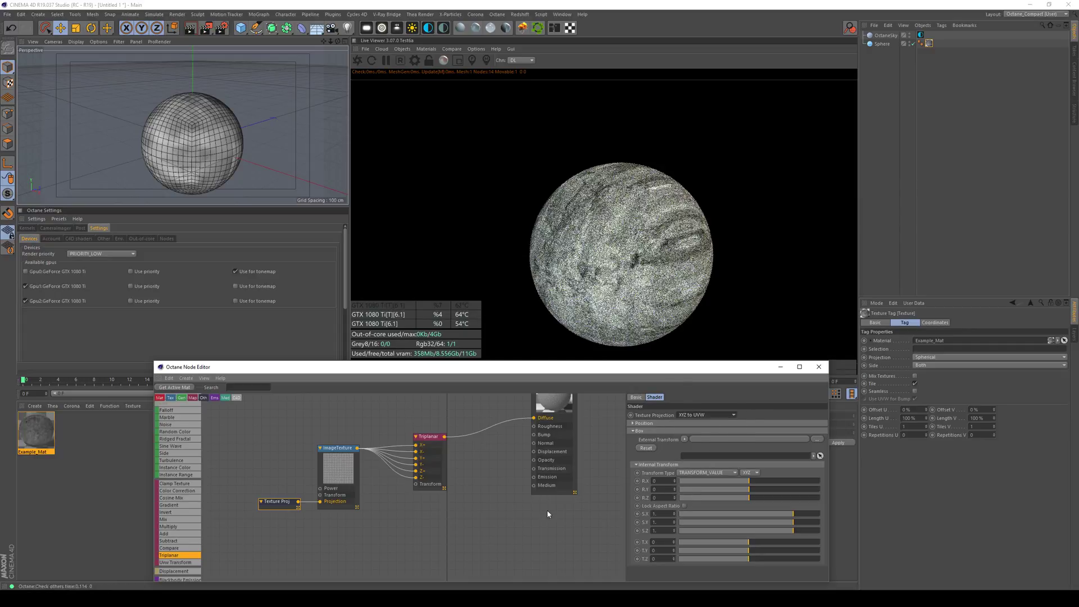
click(702, 415)
click(694, 467)
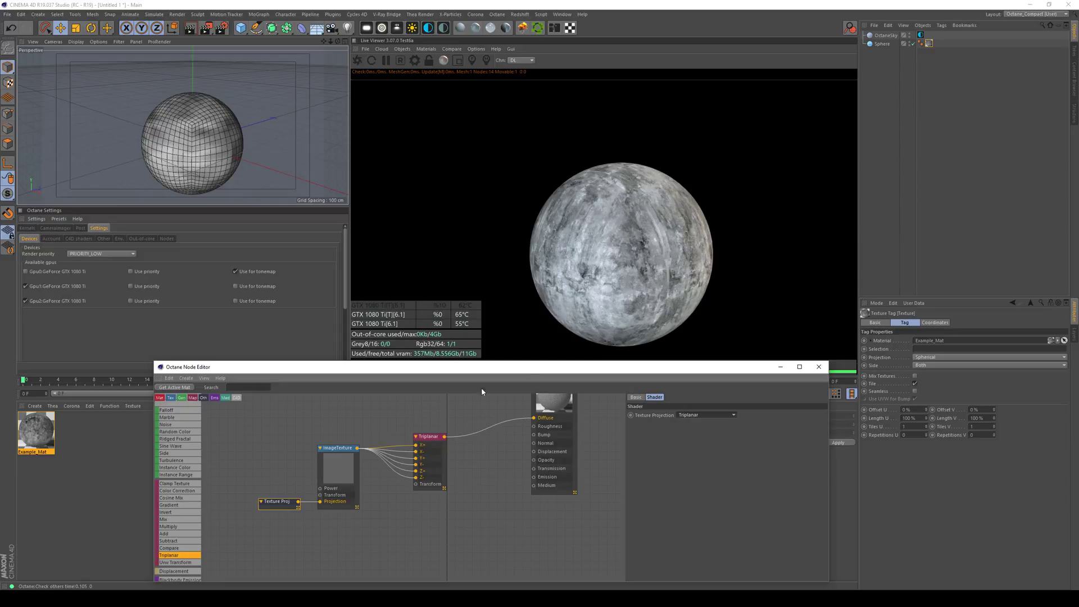
shift+click(331, 465)
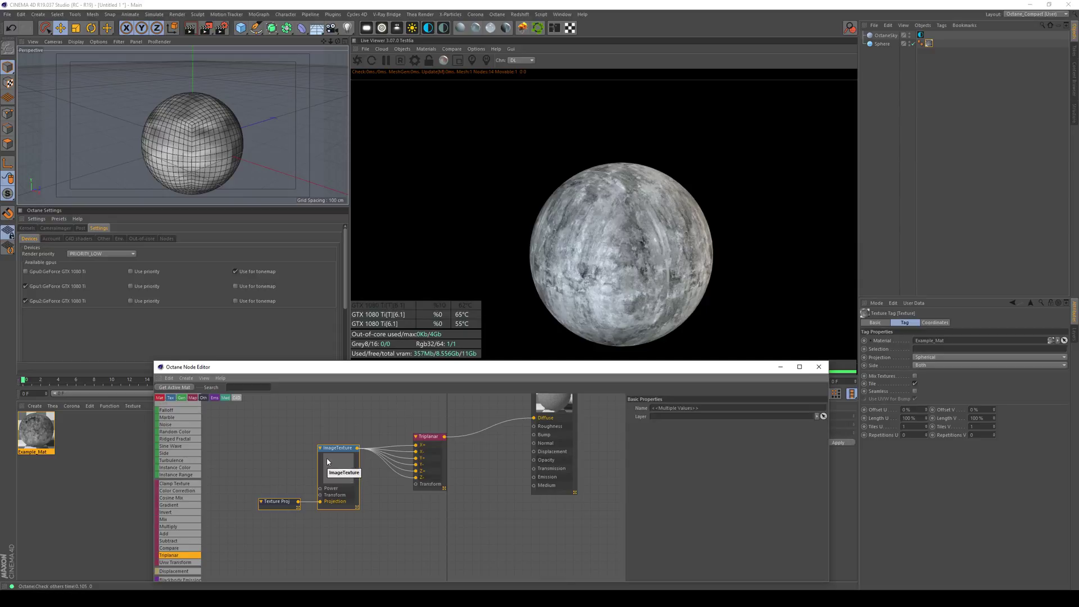
Select the ImageTexture and Texture Proj nodes together and move them up and left
click(435, 442)
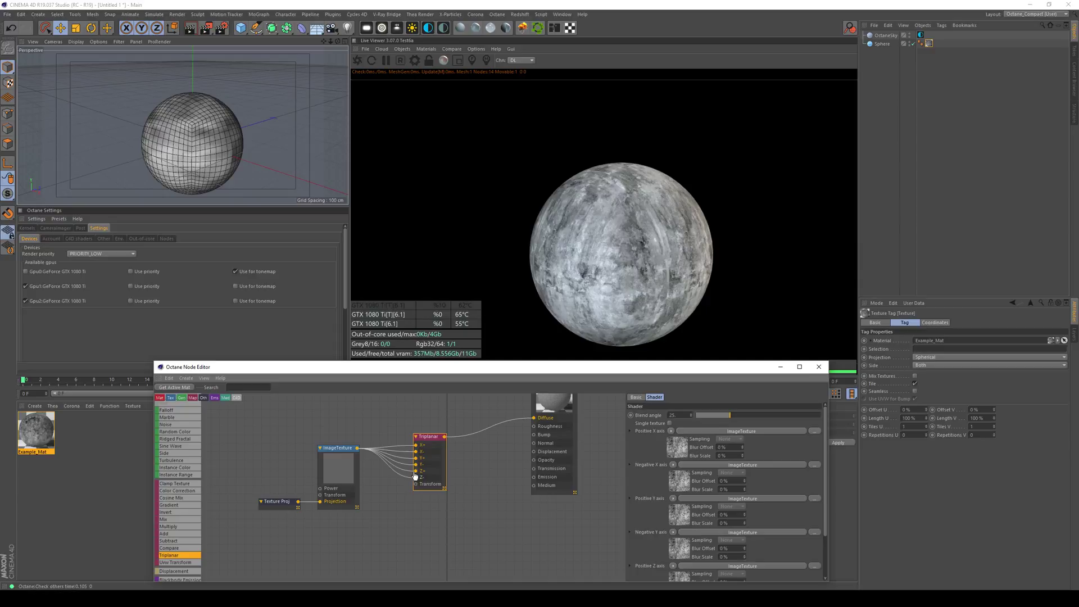
drag(256, 458, 366, 512)
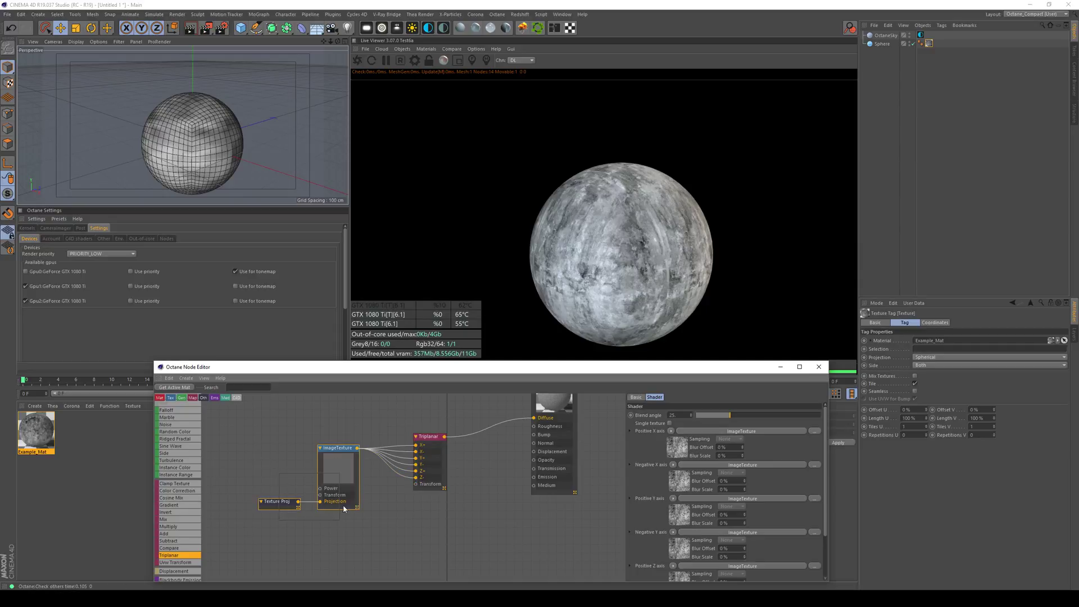
drag(340, 474, 313, 456)
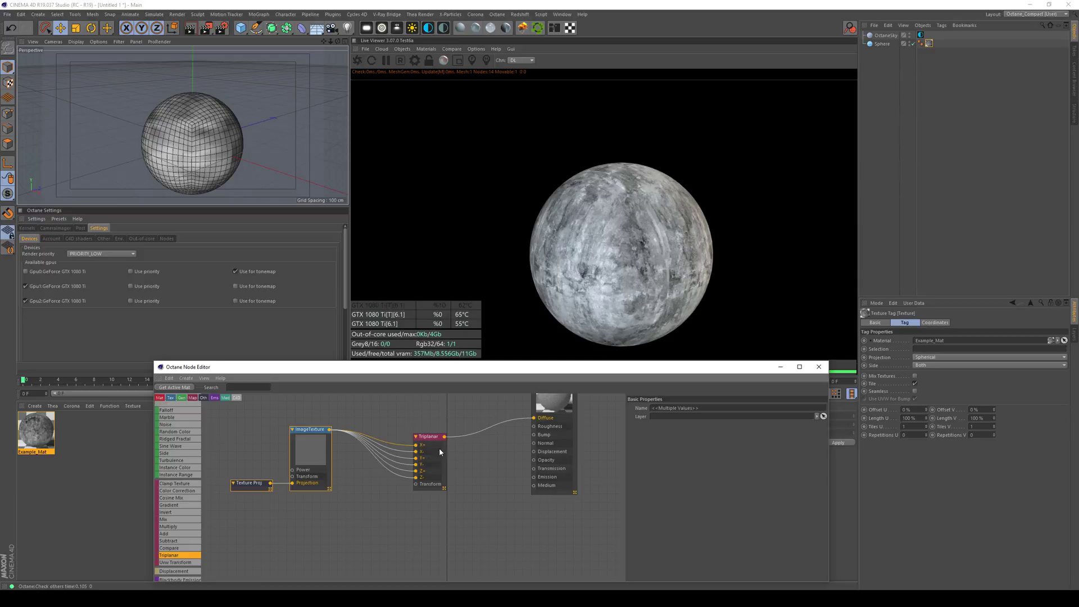
Disconnect the texture from Triplanar X+ and Y+ so it feeds only Z+
drag(416, 444, 405, 481)
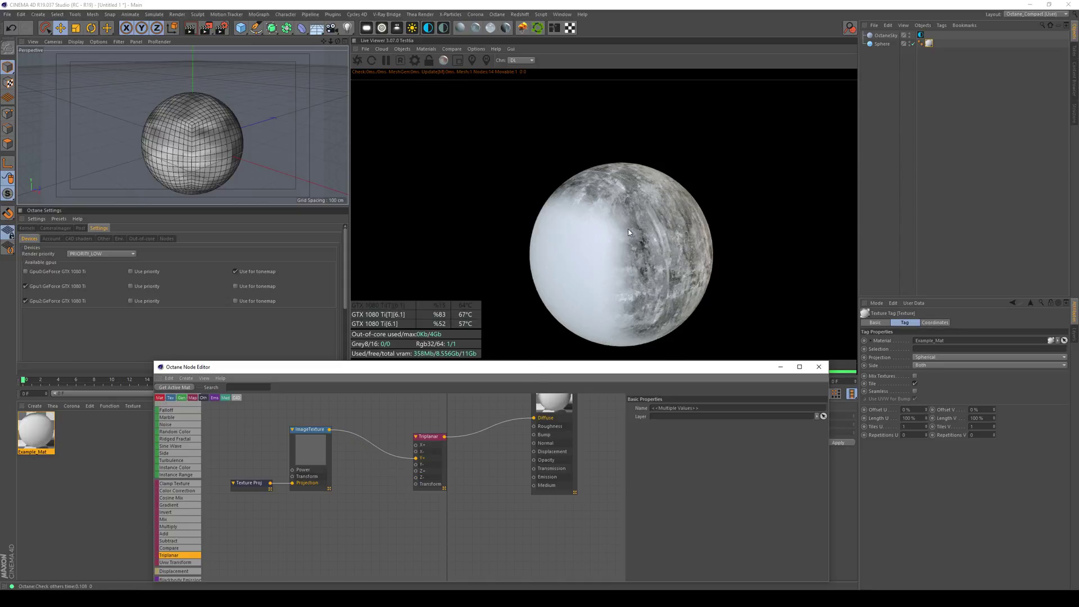
click(384, 57)
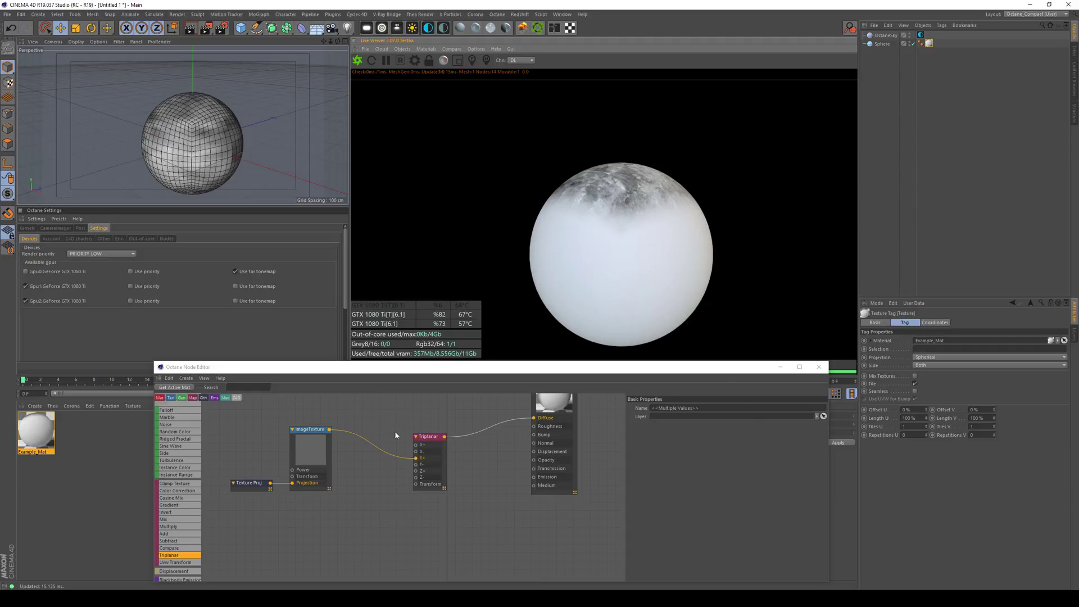
drag(415, 458, 416, 472)
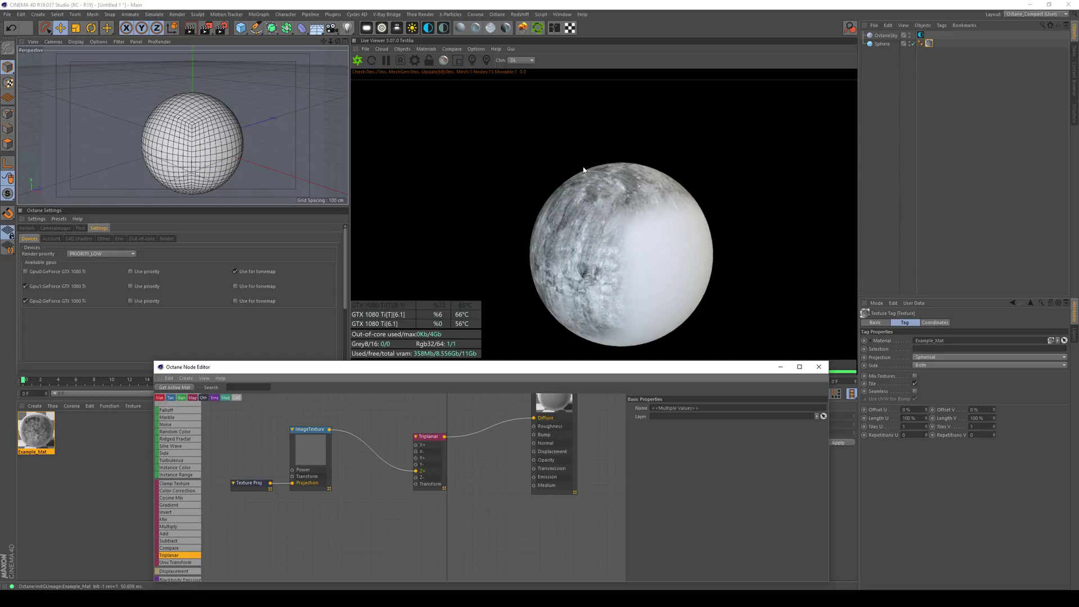
click(453, 176)
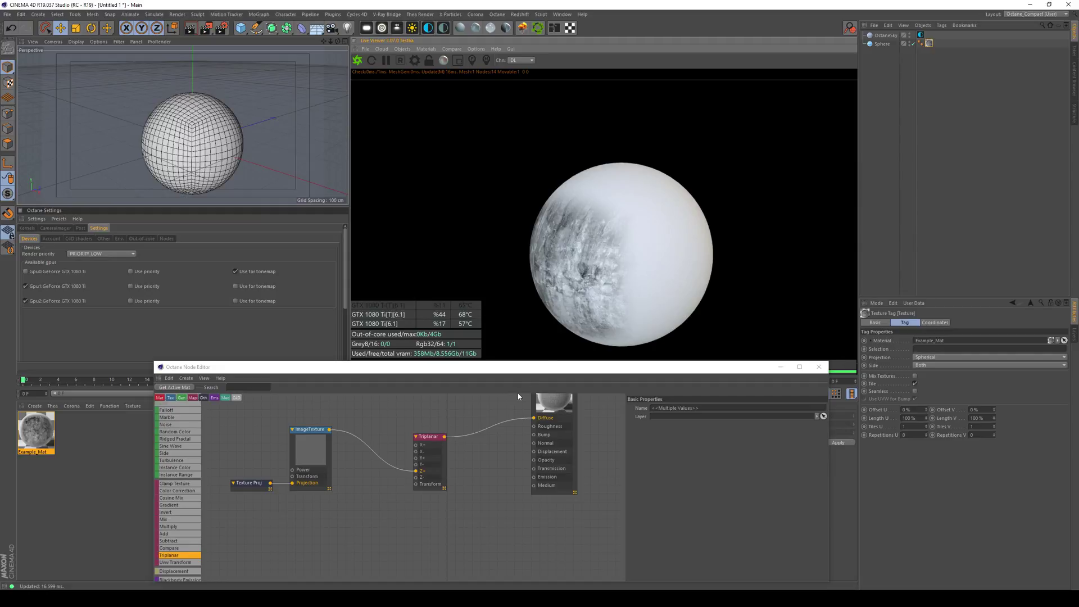
Copy the texture and projection nodes, wiring the copy and original to separate Triplanar inputs
ctrl+drag(331, 470, 344, 513)
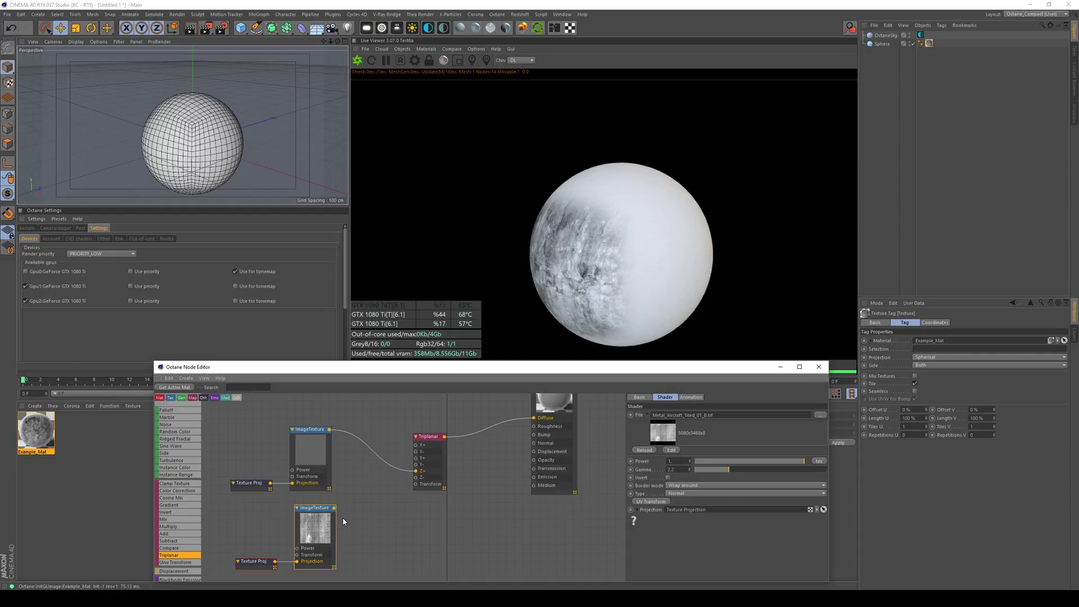
drag(333, 507, 416, 459)
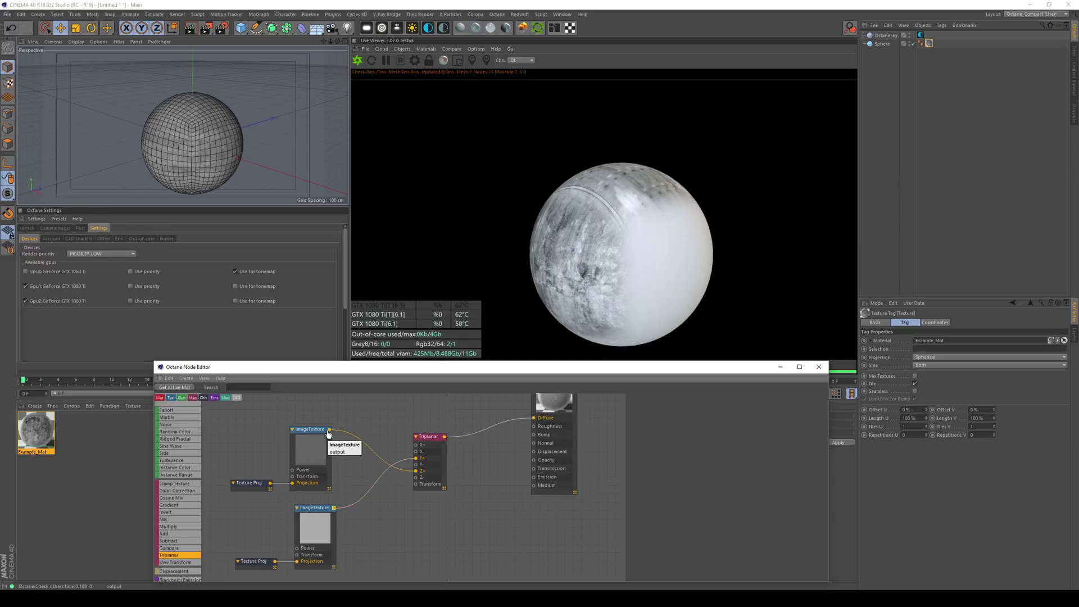
drag(331, 433, 416, 445)
drag(330, 434, 417, 471)
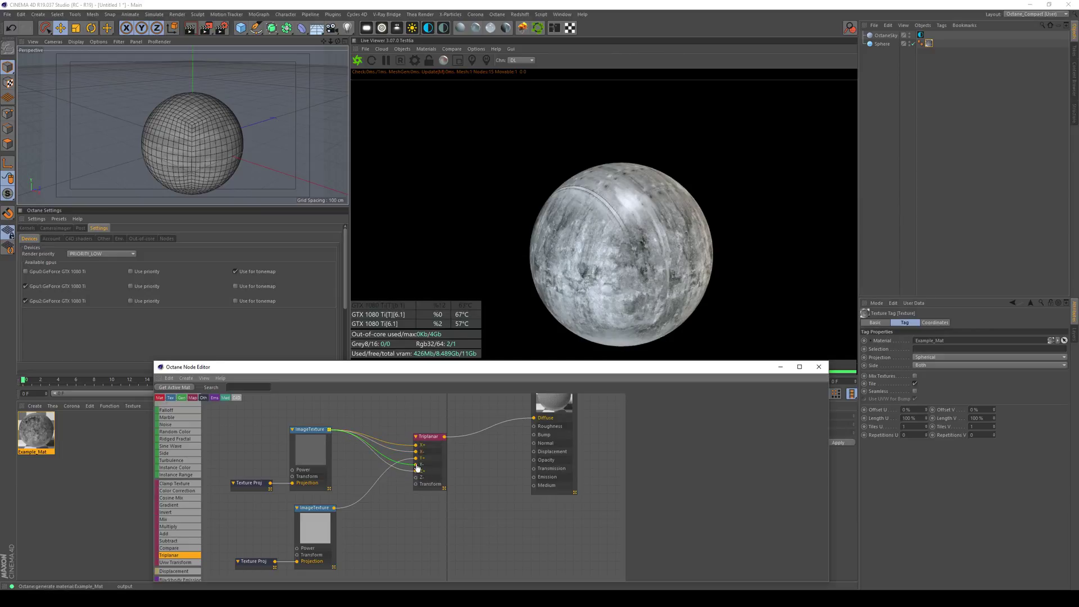
drag(330, 430, 417, 477)
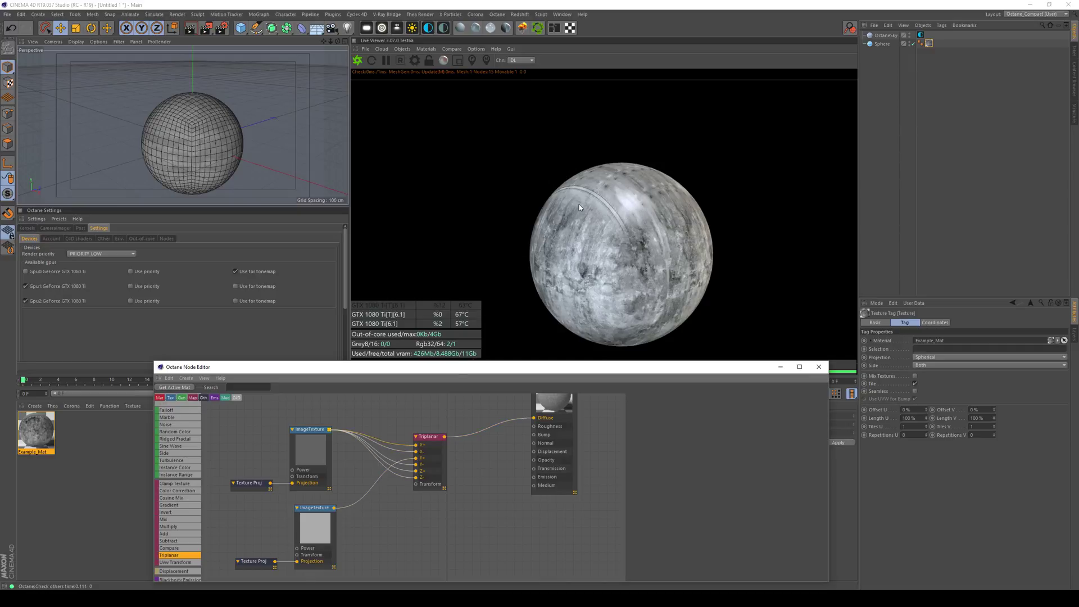
Add a Transform node feeding the second ImageTexture and move it clear of the projection node
click(307, 532)
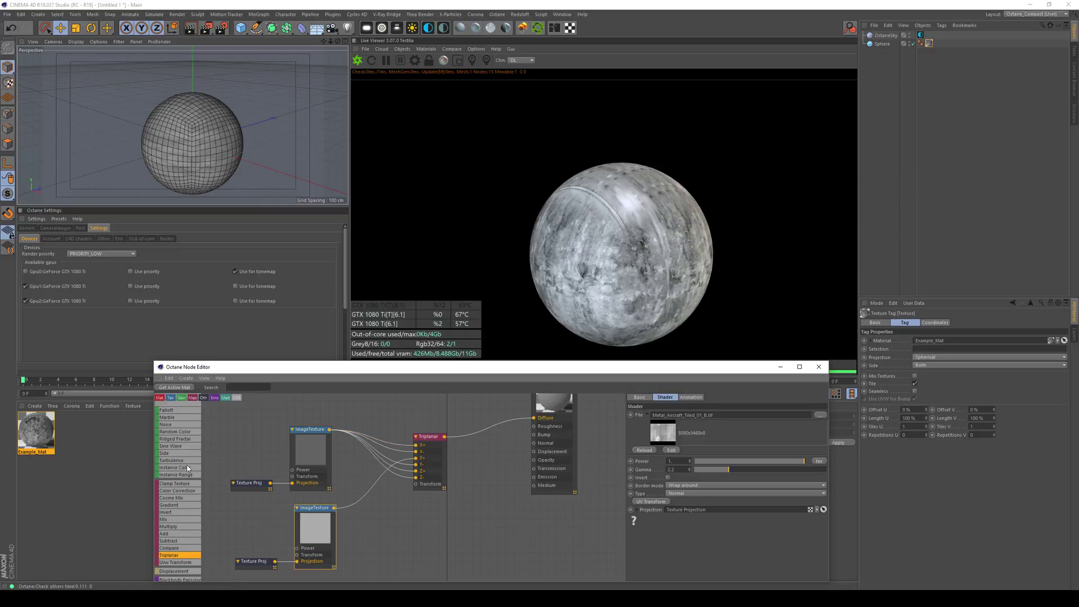
scroll(187, 464, up, 3)
drag(169, 462, 296, 555)
middle_drag(262, 544, 332, 510)
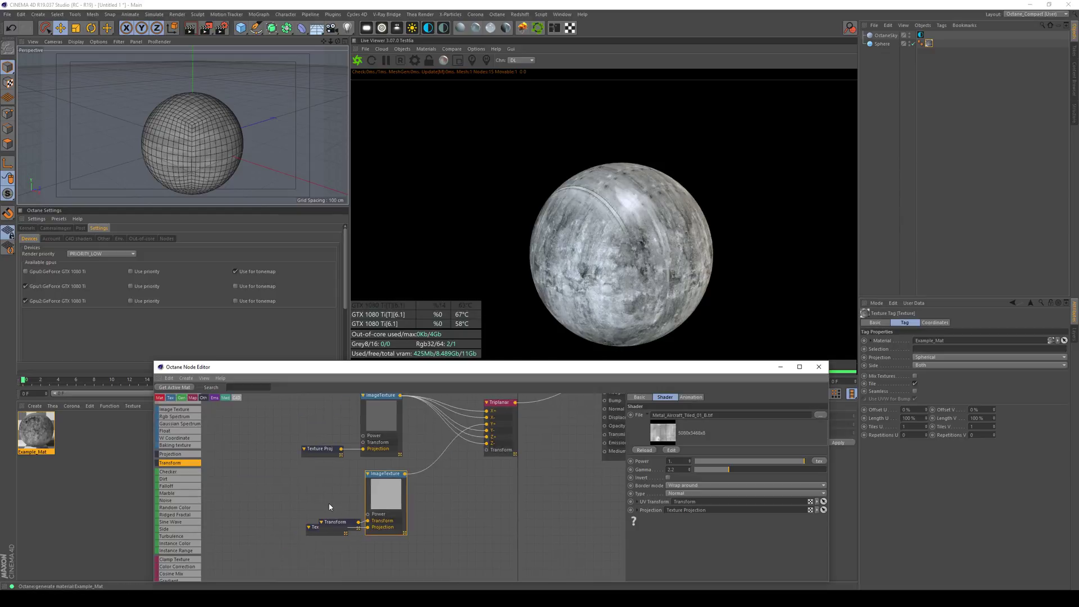
drag(331, 522, 260, 522)
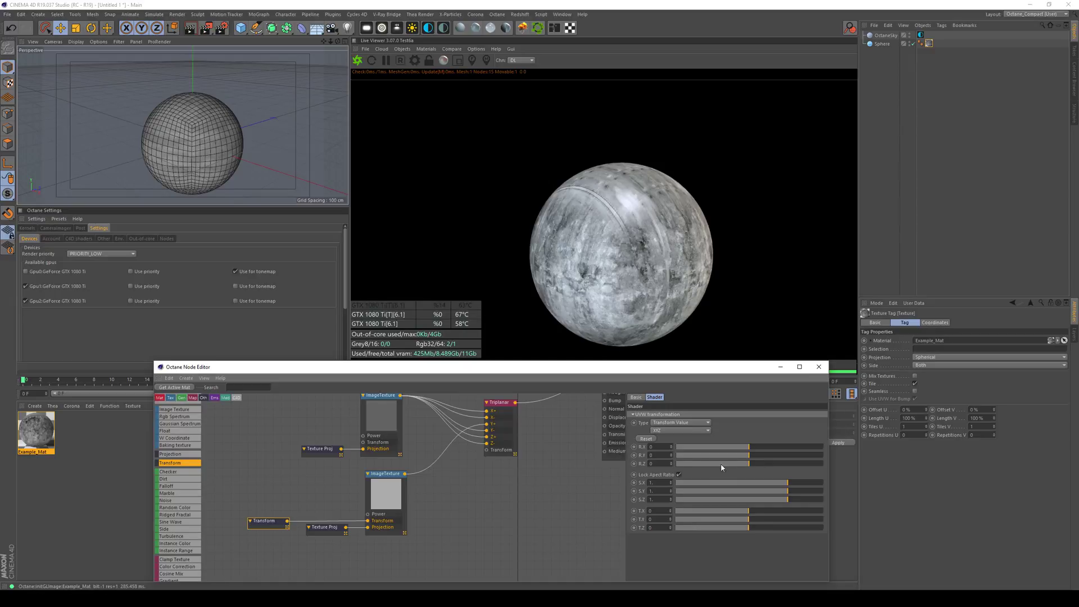
Rotate the texture on Z, unlock aspect ratio, scale X and Y to 0.5, and raise the sphere
drag(747, 464, 741, 465)
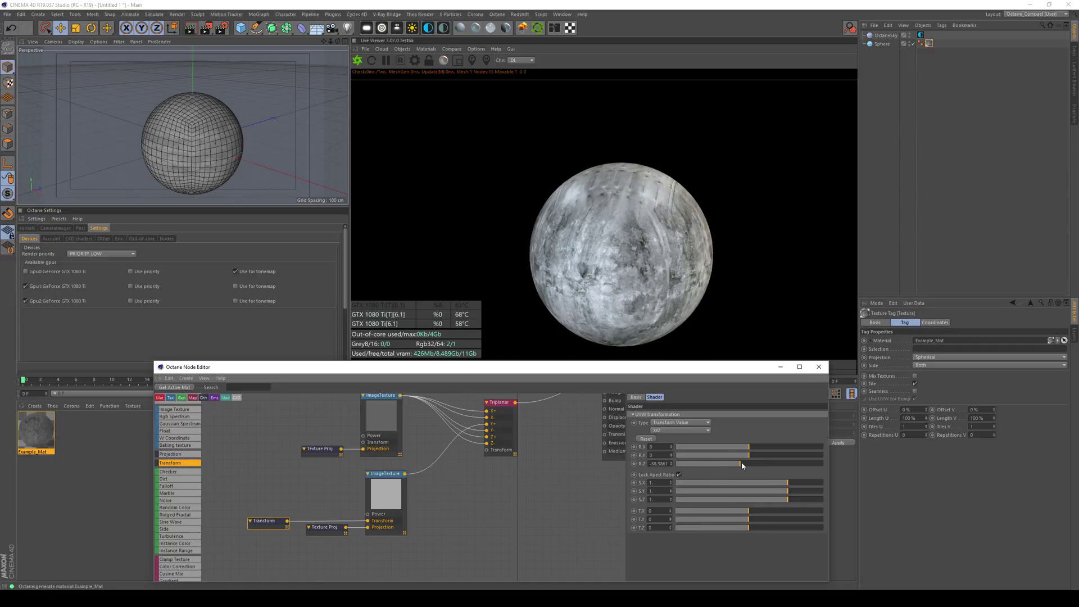
click(677, 474)
drag(783, 481, 762, 484)
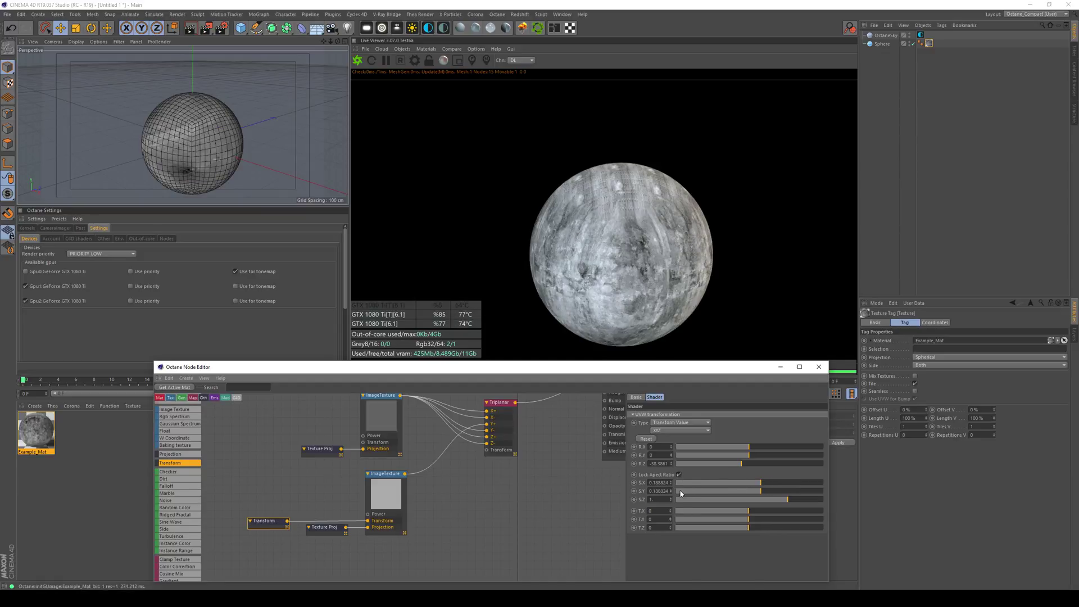
double_click(653, 483)
text(5)
key(Return)
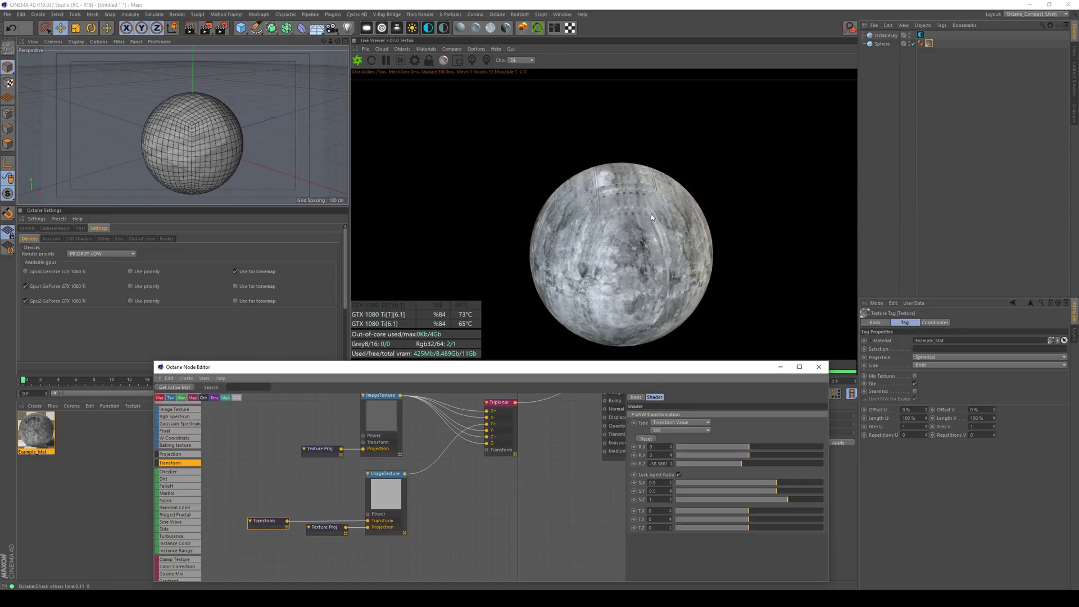
mouse_move(181, 113)
mouse_down()
mouse_move(197, 180)
mouse_move(191, 105)
mouse_move(201, 147)
mouse_move(186, 114)
mouse_up()
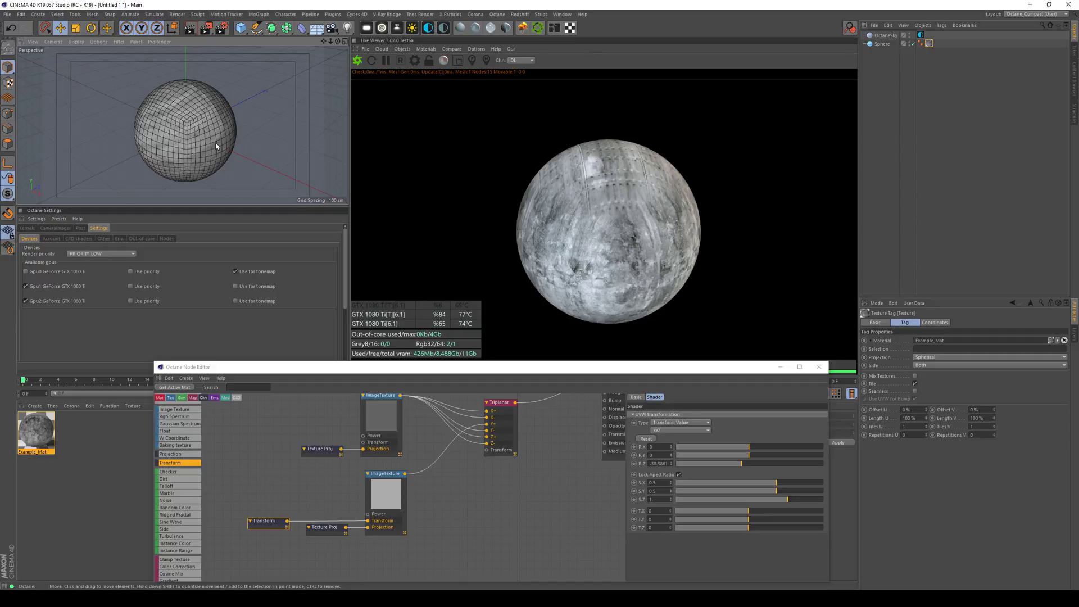
Add a Landscape object and apply the Example_Mat material to it
click(241, 28)
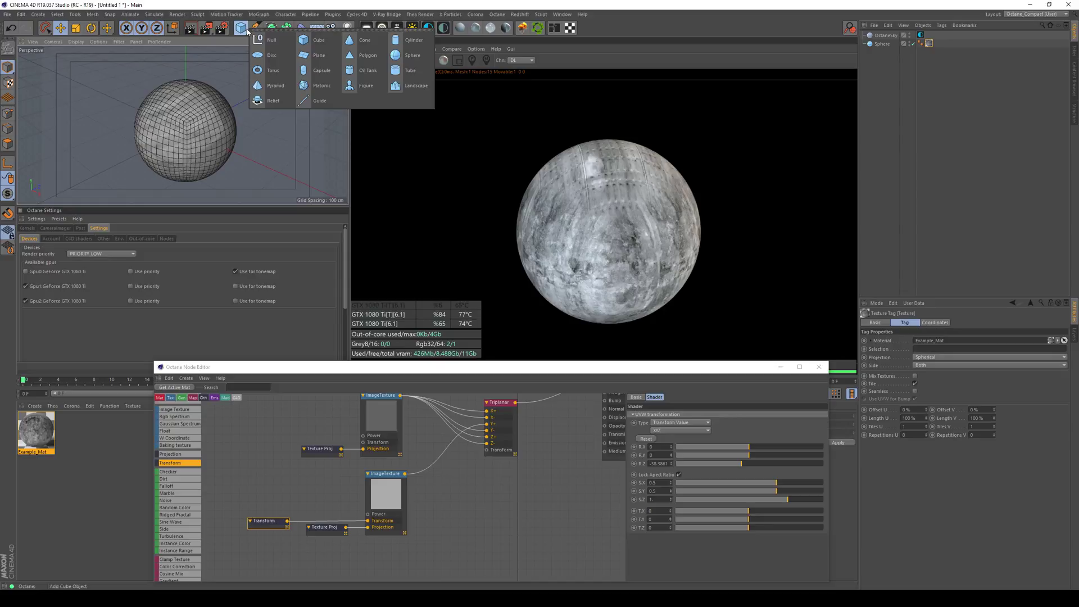
click(410, 85)
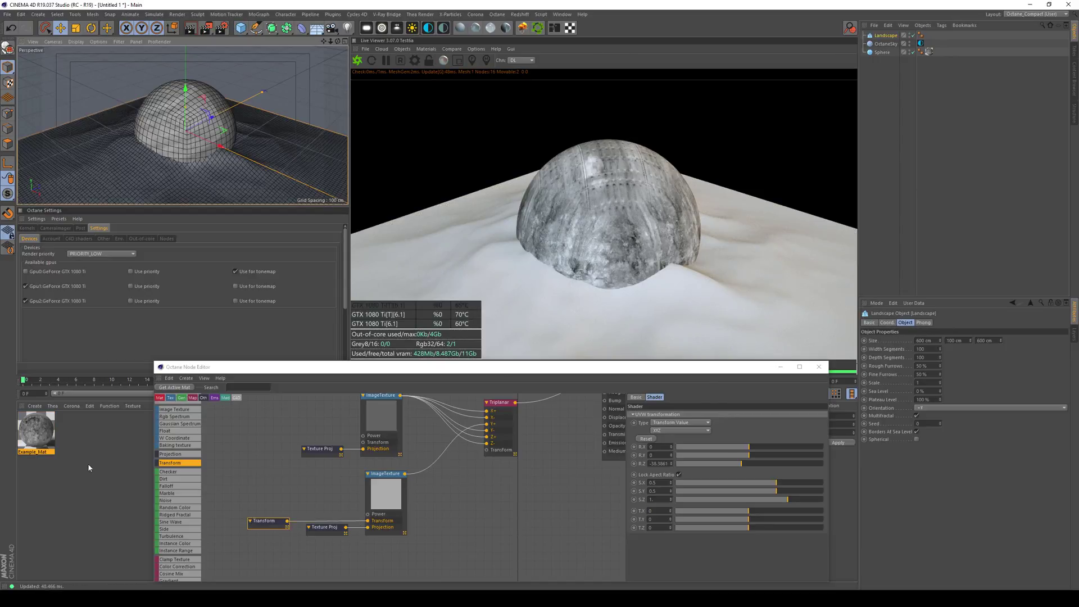
drag(34, 427, 888, 37)
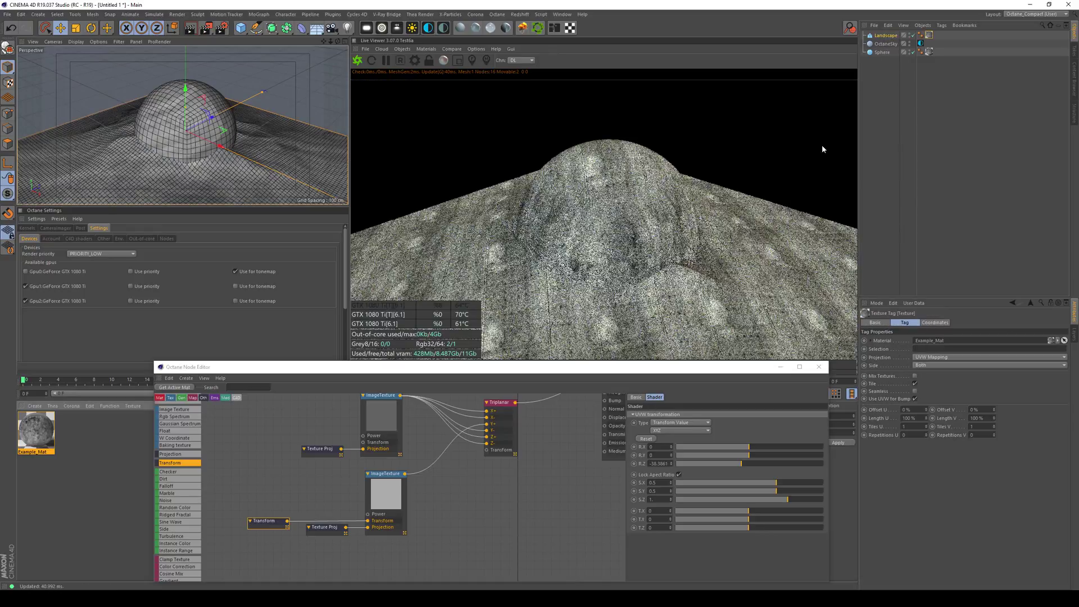
mouse_move(241, 157)
alt+mouse_down()
mouse_move(243, 129)
mouse_move(248, 138)
alt+mouse_up()
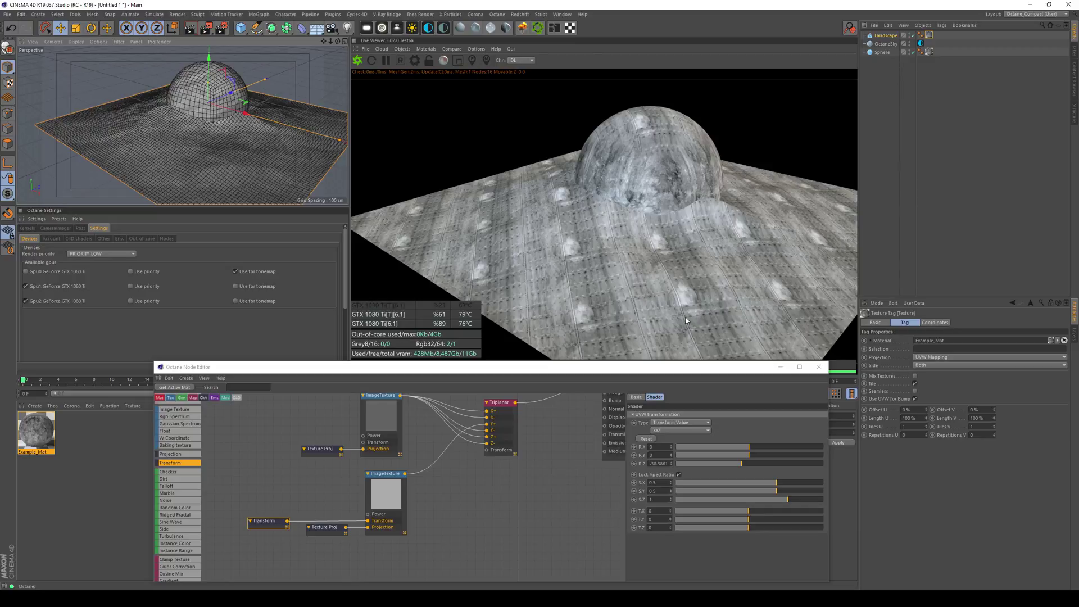
Raise the Landscape's Size Y to make the mountain taller
click(885, 36)
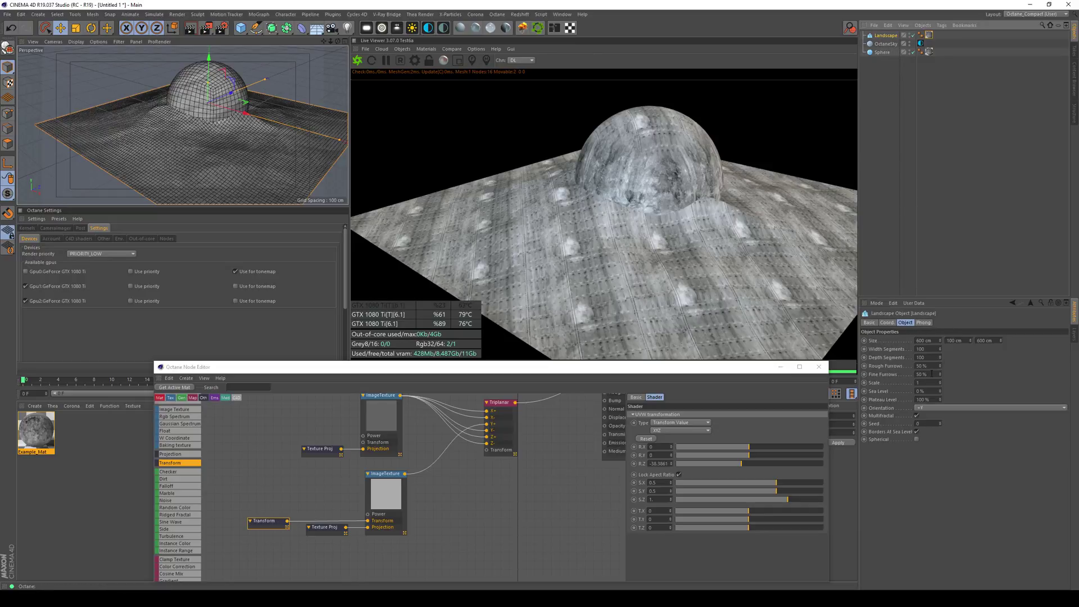
drag(970, 342, 970, 276)
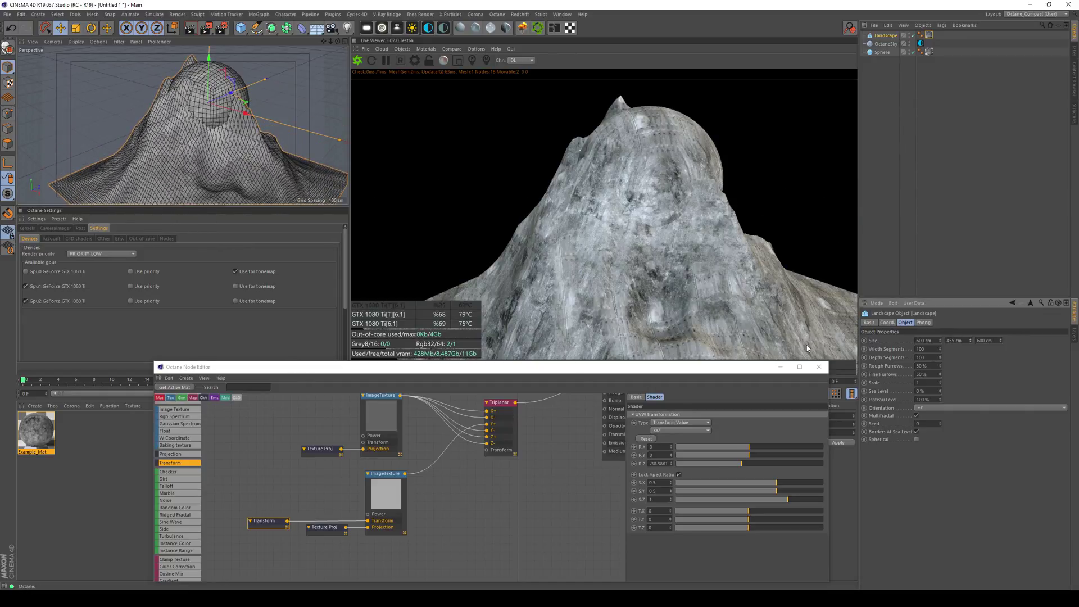
alt+right_drag(236, 193, 316, 231)
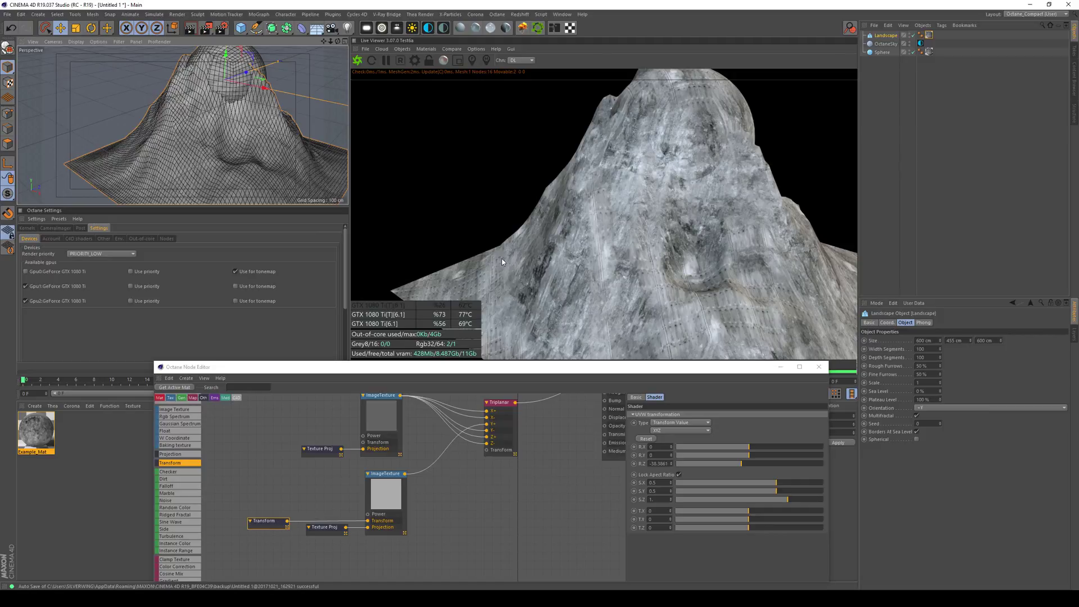
drag(388, 264, 491, 275)
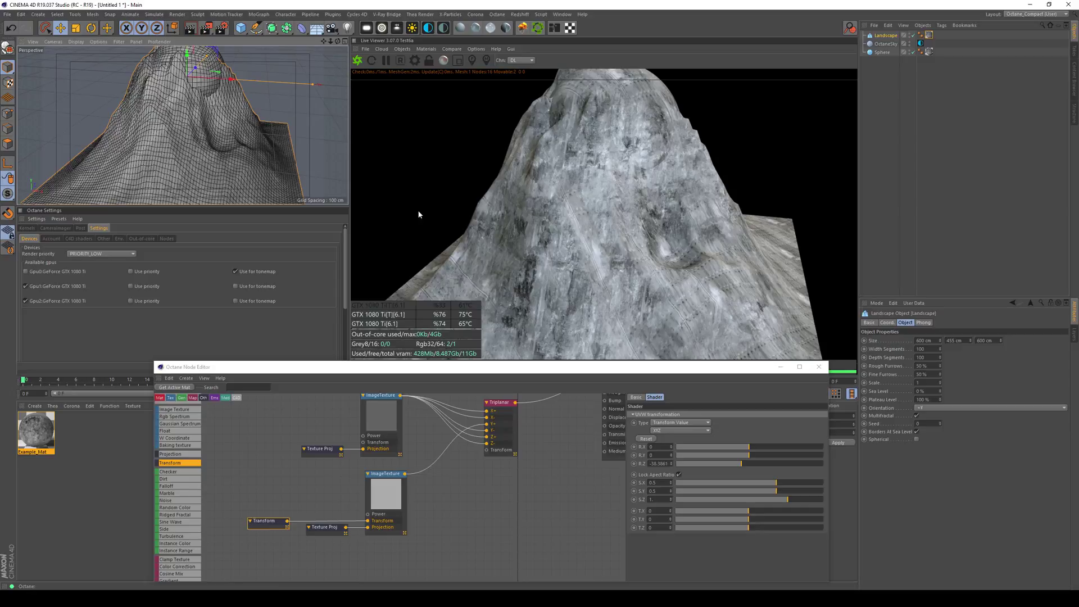
alt+drag(242, 177, 227, 155)
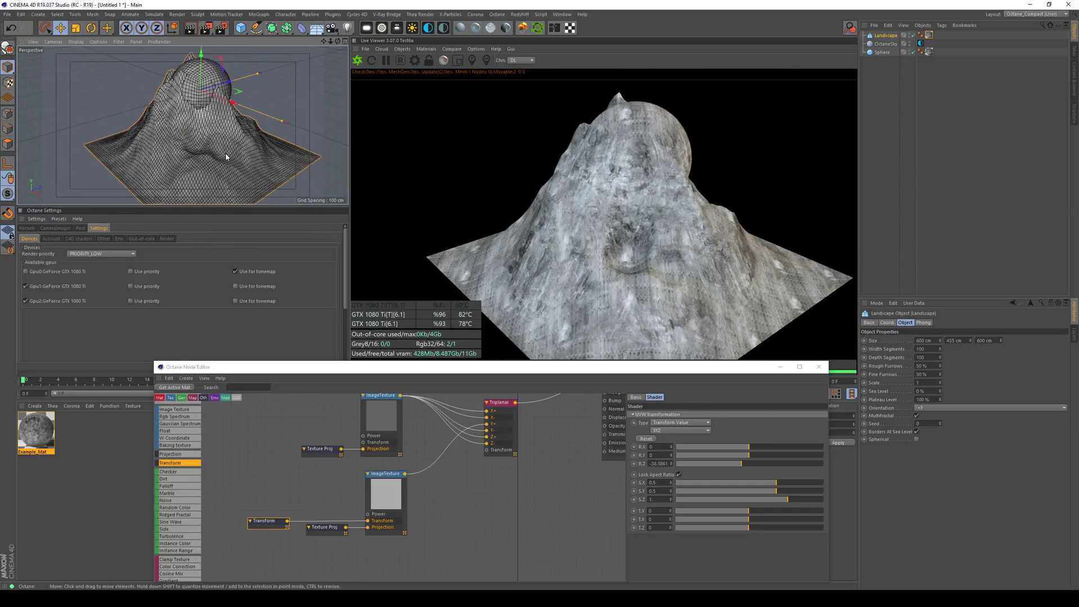
Insert a Gradient node between the lower ImageTexture and the Triplanar shader
middle_drag(387, 506, 347, 510)
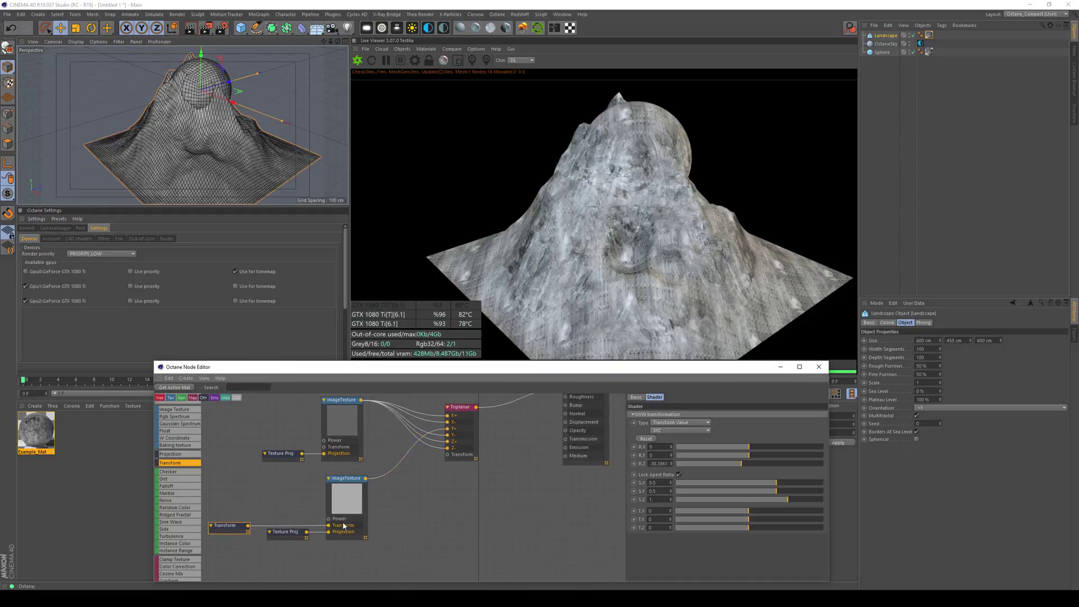
click(348, 511)
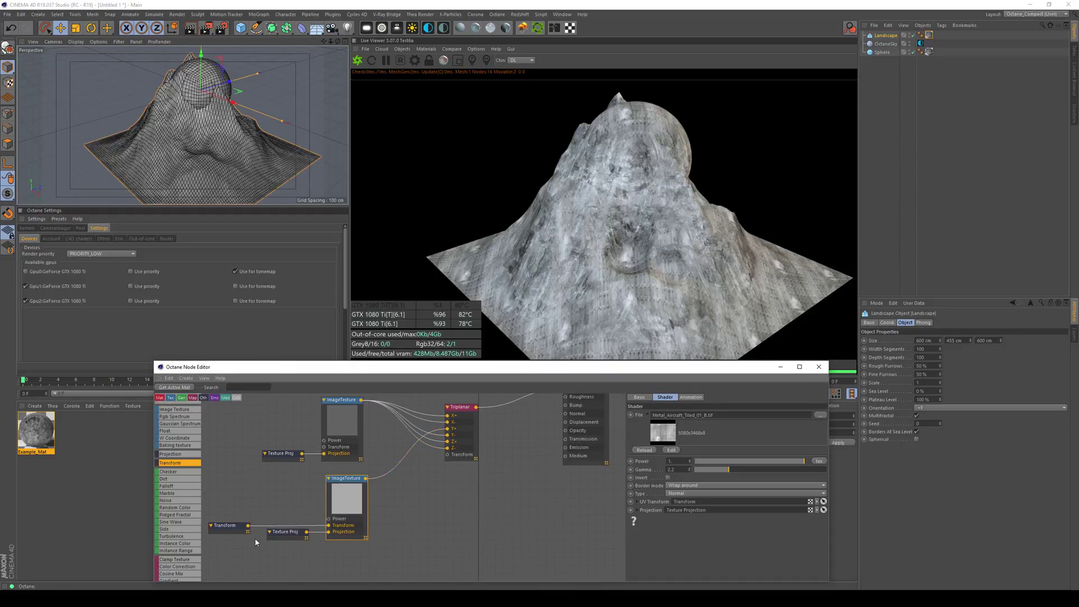
middle_drag(255, 538, 310, 509)
drag(261, 520, 303, 484)
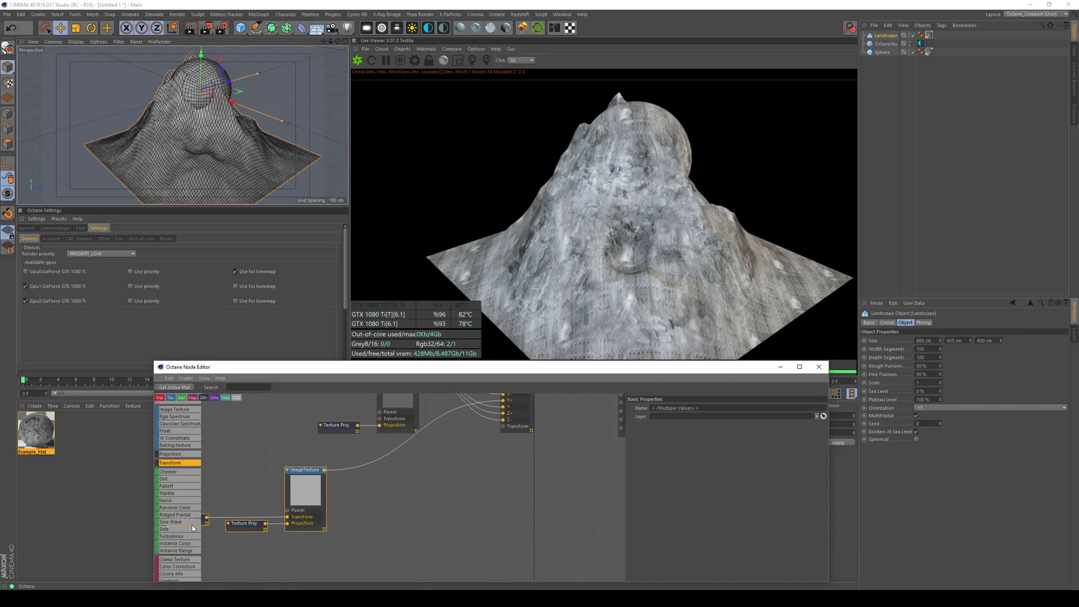
scroll(183, 523, down, 3)
drag(179, 520, 393, 449)
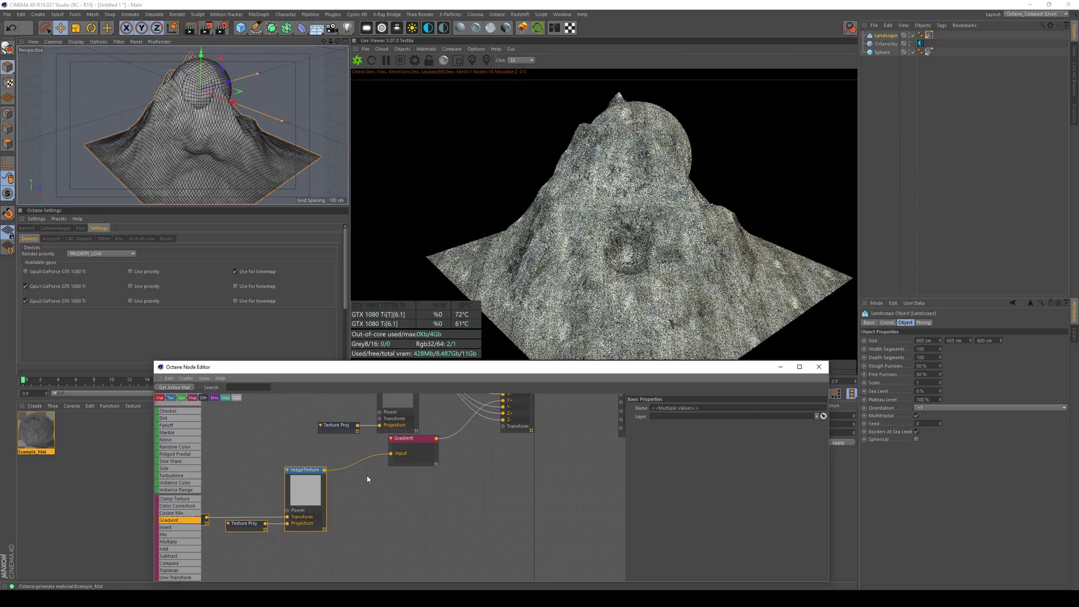
Lighten the gradient's dark end so the mountain renders snowy white
click(415, 456)
double_click(667, 490)
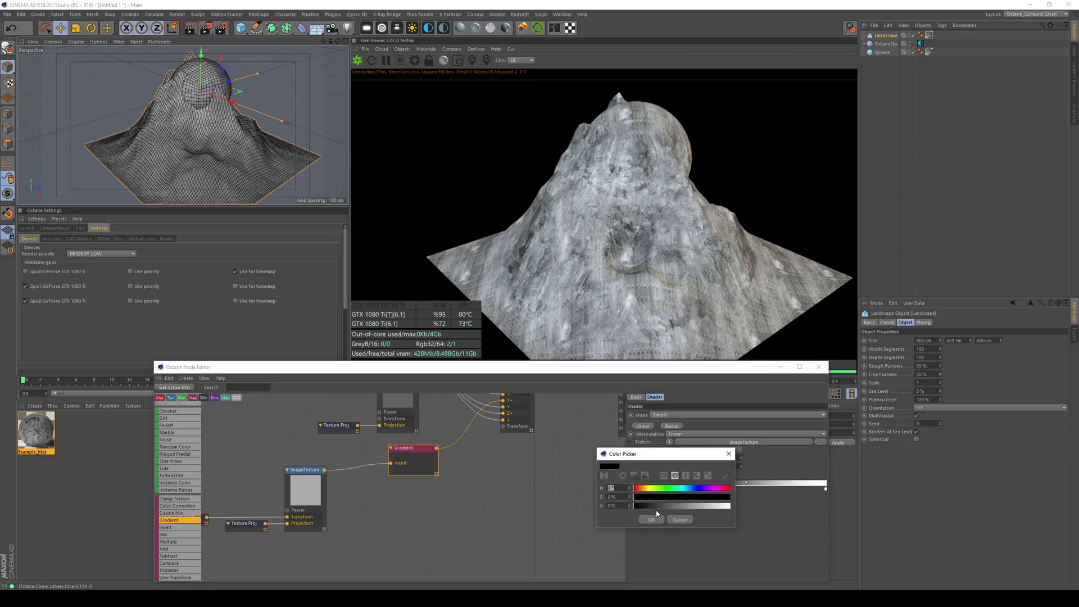
click(651, 520)
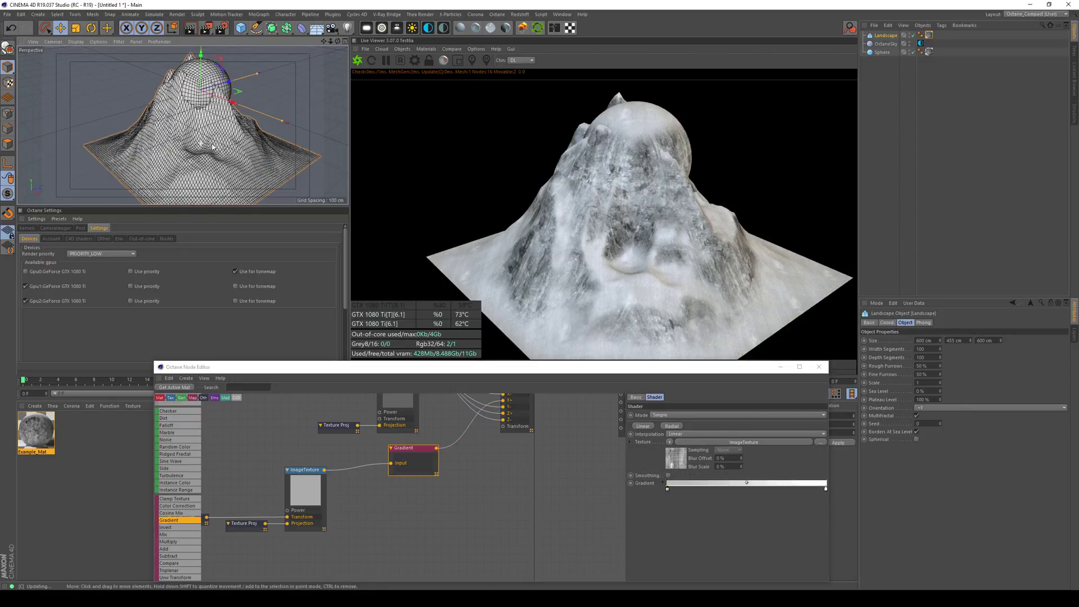
alt+drag(253, 158, 270, 155)
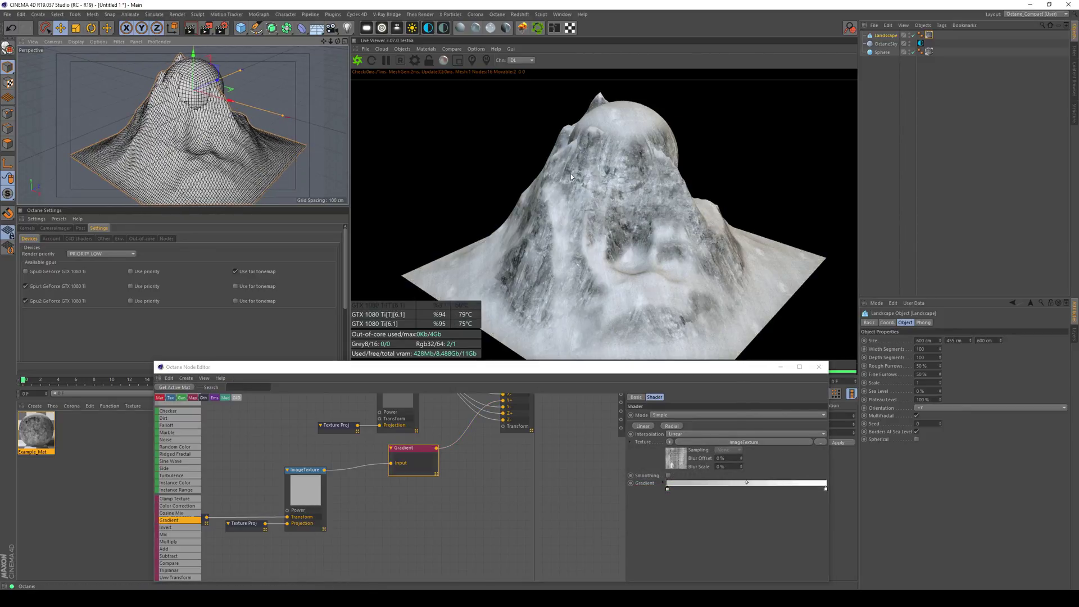
mouse_move(560, 252)
mouse_down()
mouse_move(539, 220)
mouse_move(536, 230)
mouse_move(568, 237)
mouse_up()
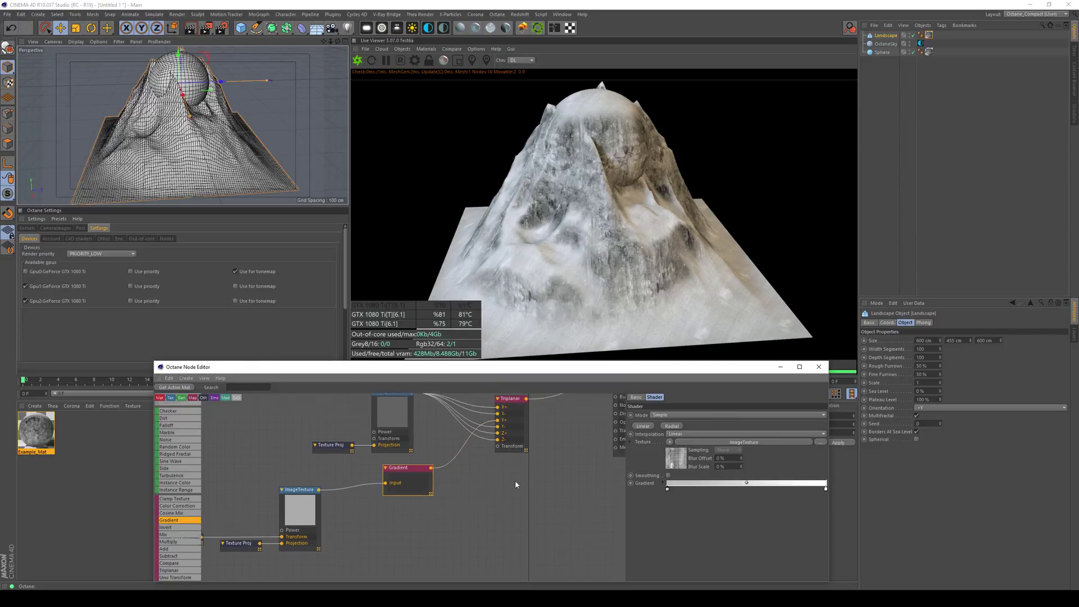
Lower the Triplanar blend angle, then move the gradient and snow texture nodes up and left
scroll(513, 455, up, 2)
click(511, 415)
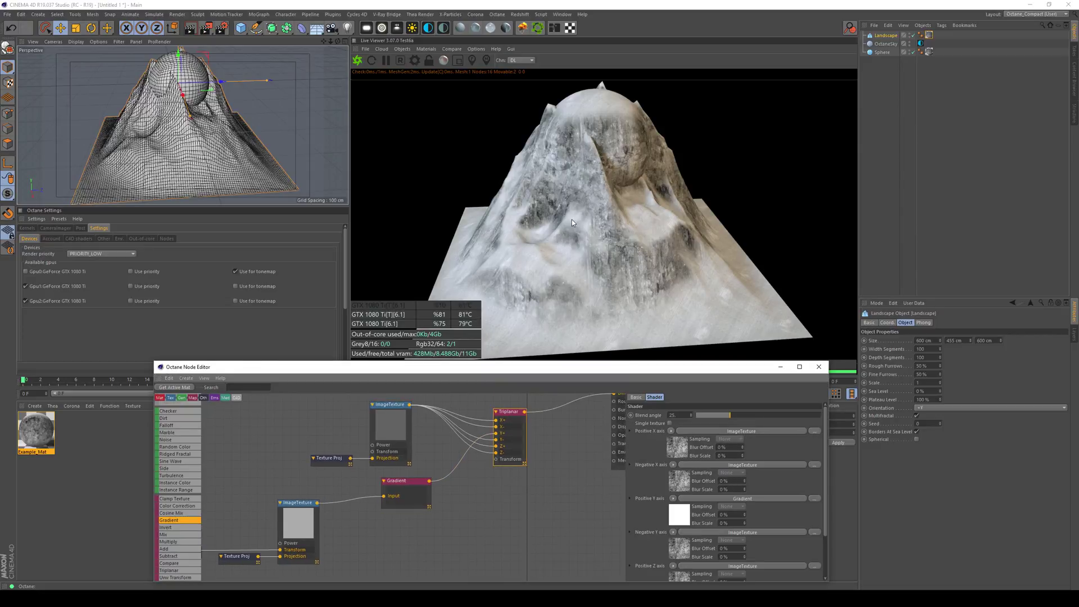
double_click(677, 415)
text(5)
key(Return)
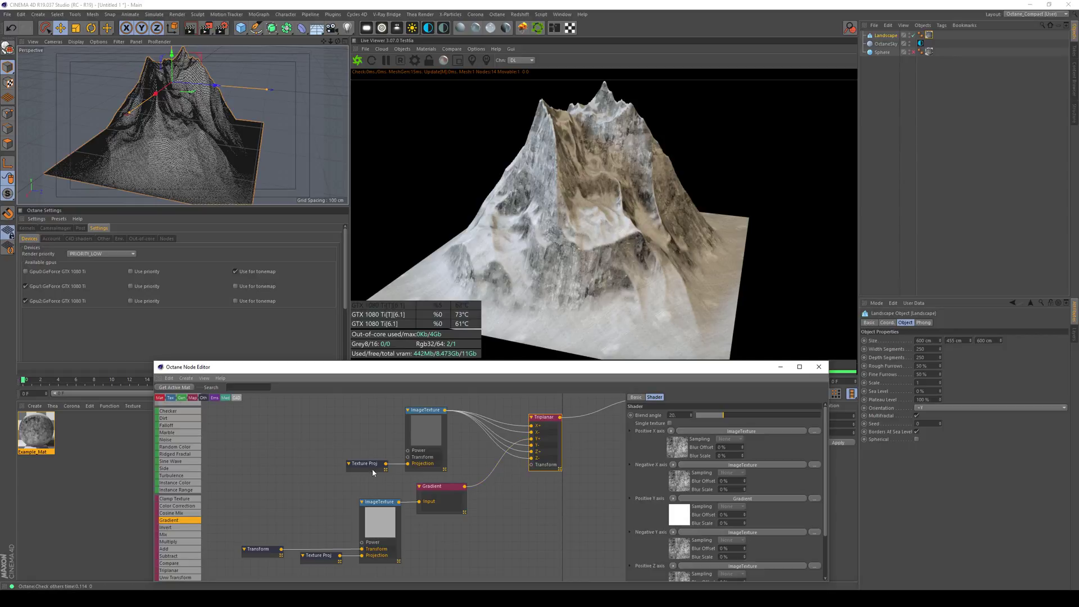
drag(258, 505, 458, 562)
drag(457, 491, 305, 443)
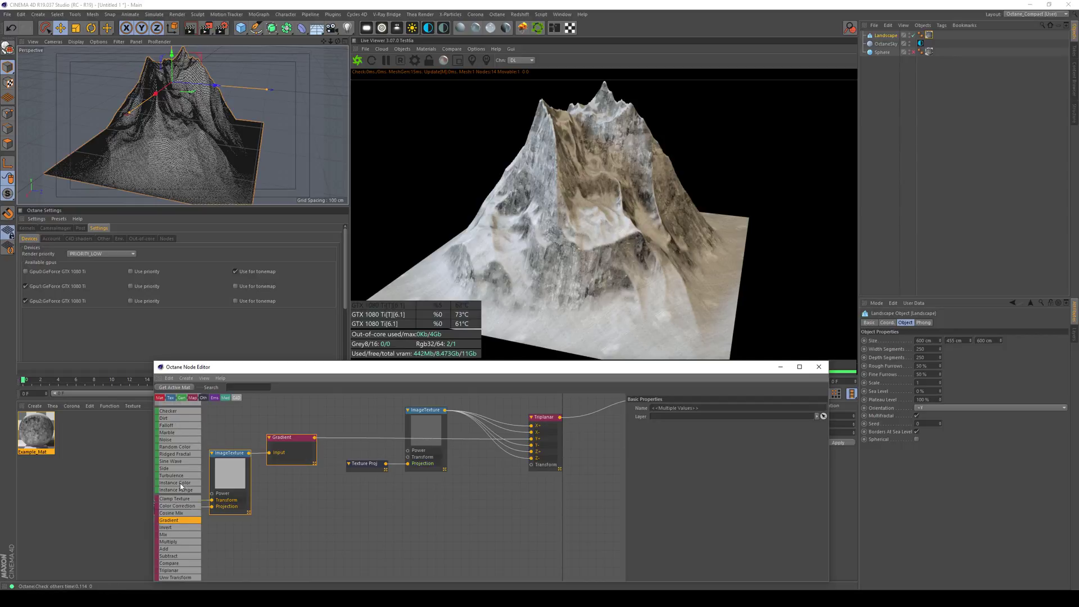
Connect a Transform node to the Triplanar shader and rotate it to about -42.5 on Z
scroll(186, 468, up, 3)
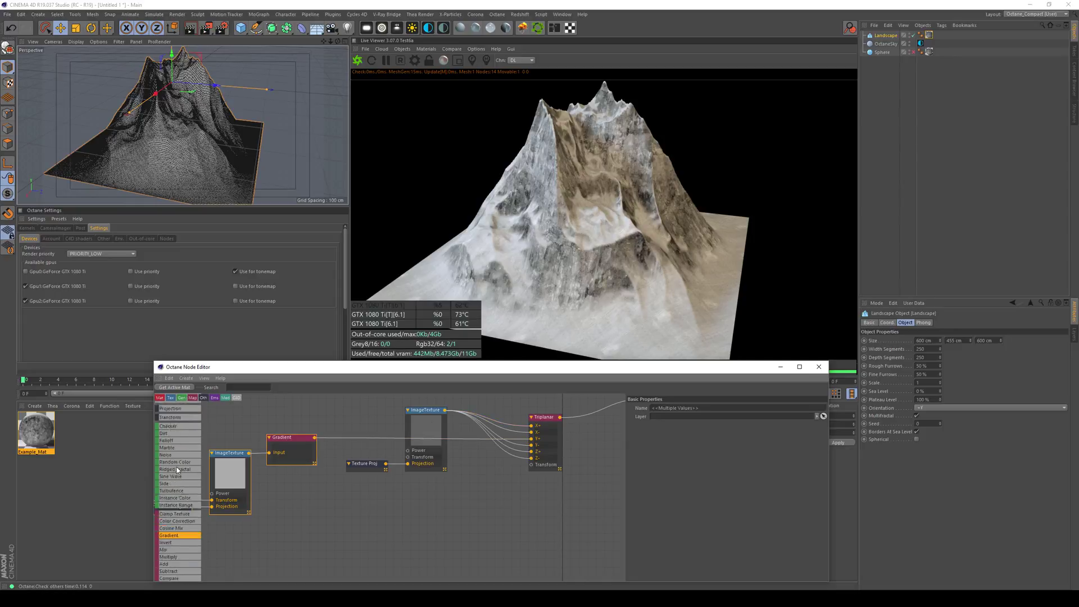
drag(172, 457, 461, 502)
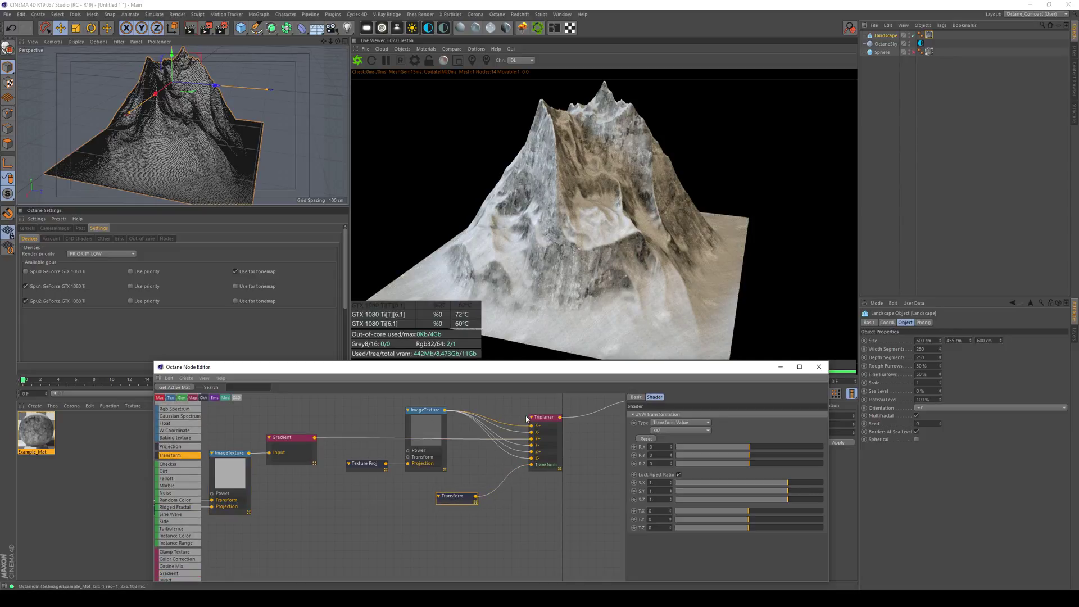
mouse_move(747, 464)
mouse_down()
mouse_move(767, 466)
mouse_move(744, 469)
mouse_up()
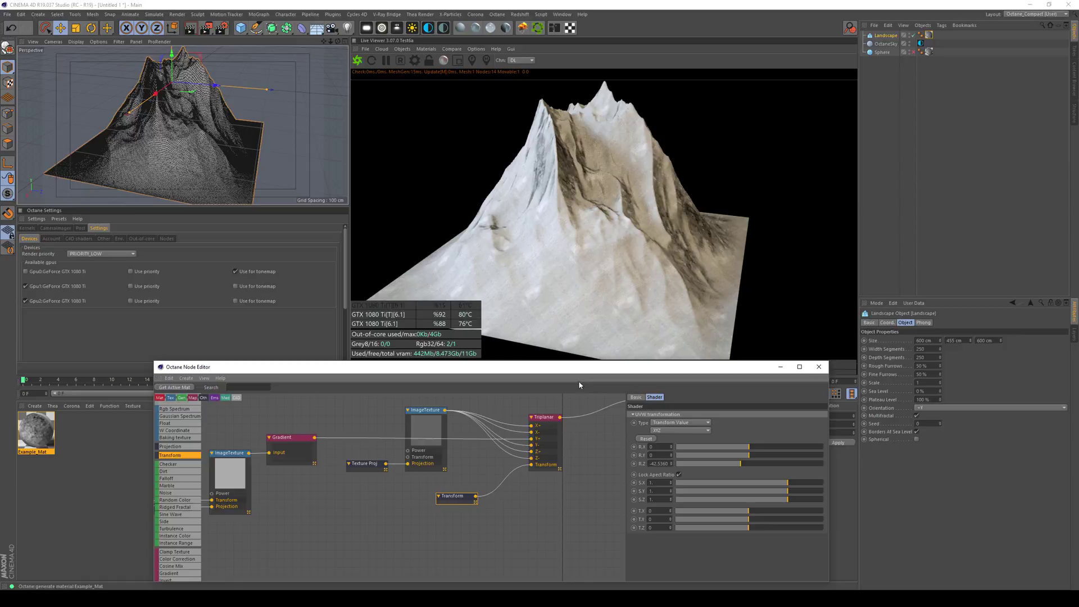
alt+drag(232, 146, 173, 143)
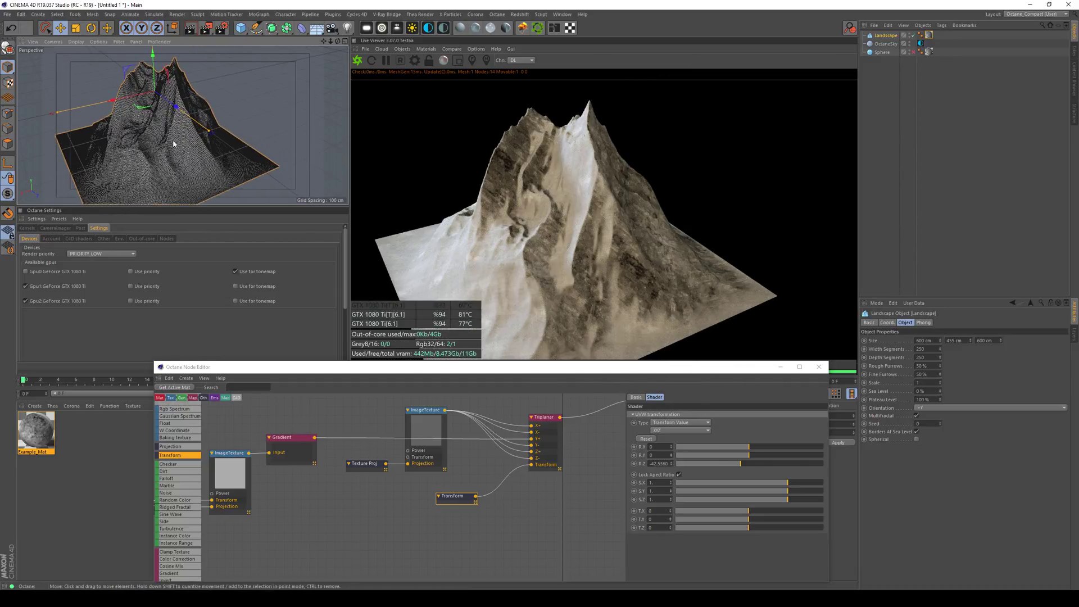